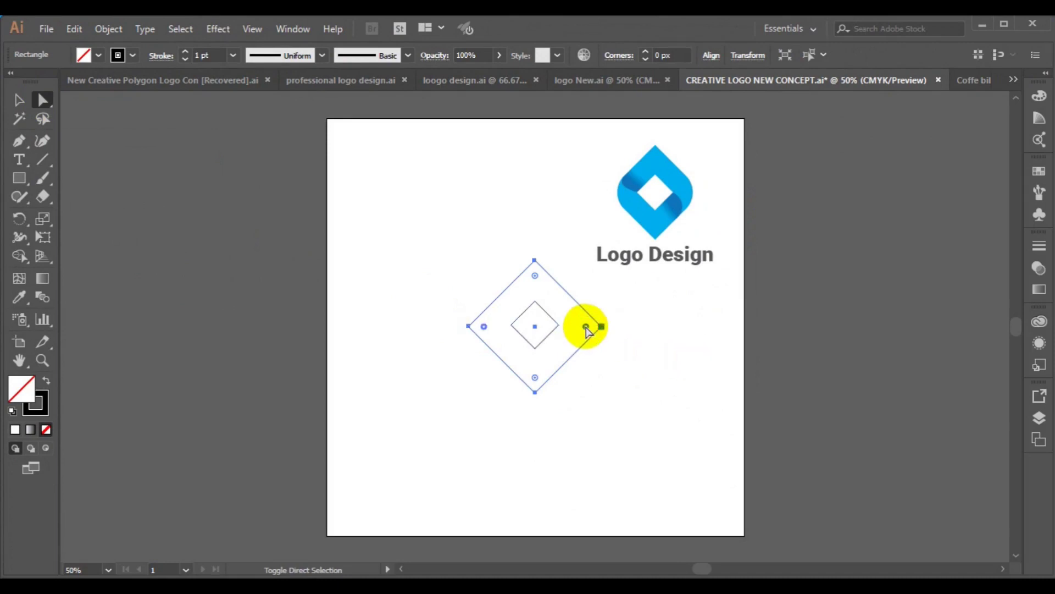
Round the outer diamond's left and right corners and draw a Pen curve from the inner diamond's left corner to the outer edge.
left_click_drag(586, 328, 561, 329)
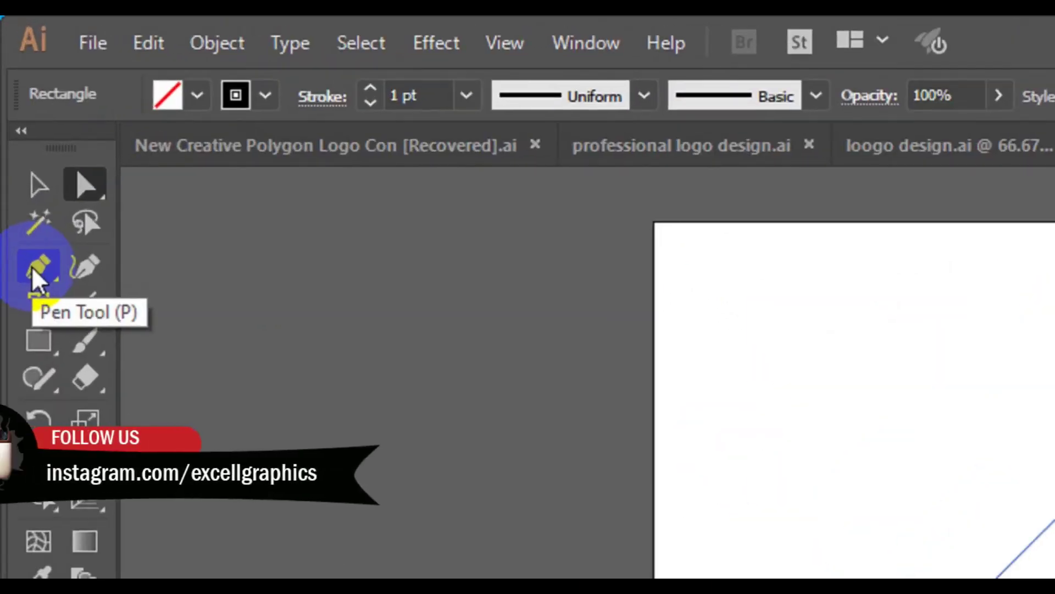
left_click(37, 277)
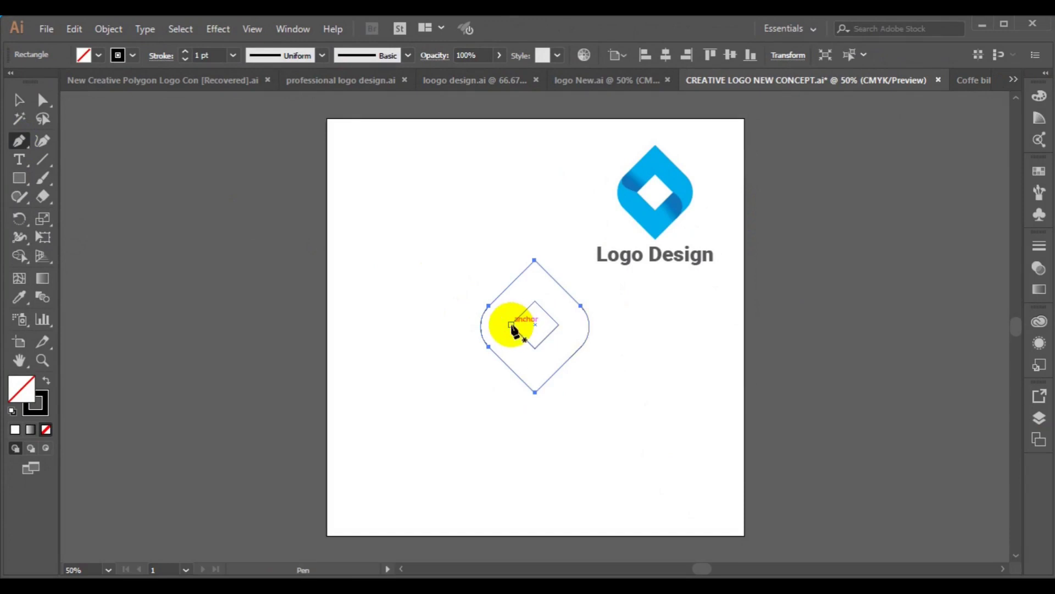
left_click(511, 325)
left_click_drag(487, 312, 479, 286)
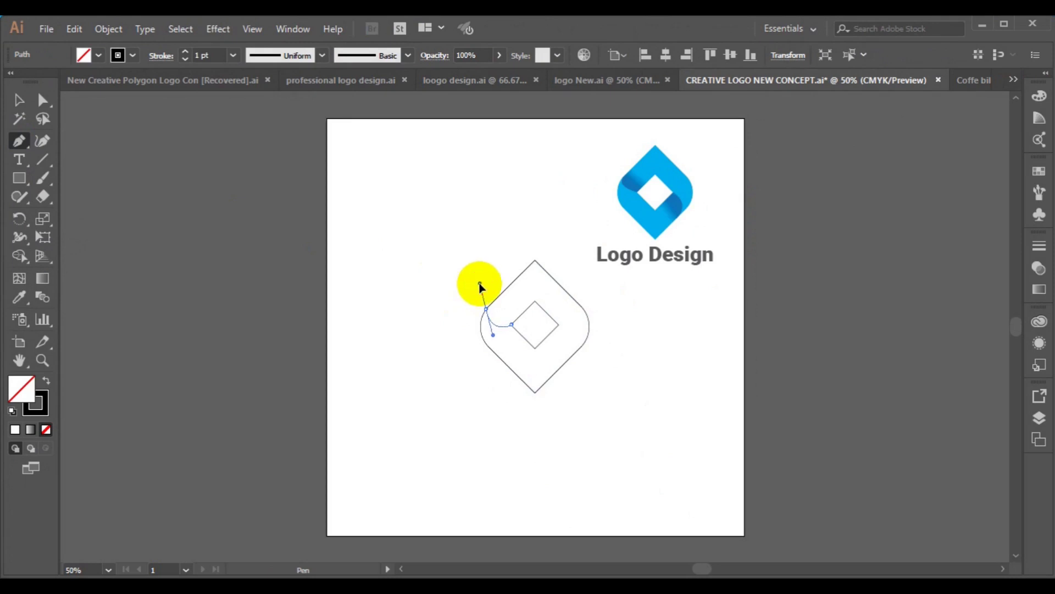
left_click(455, 315, "ctrl")
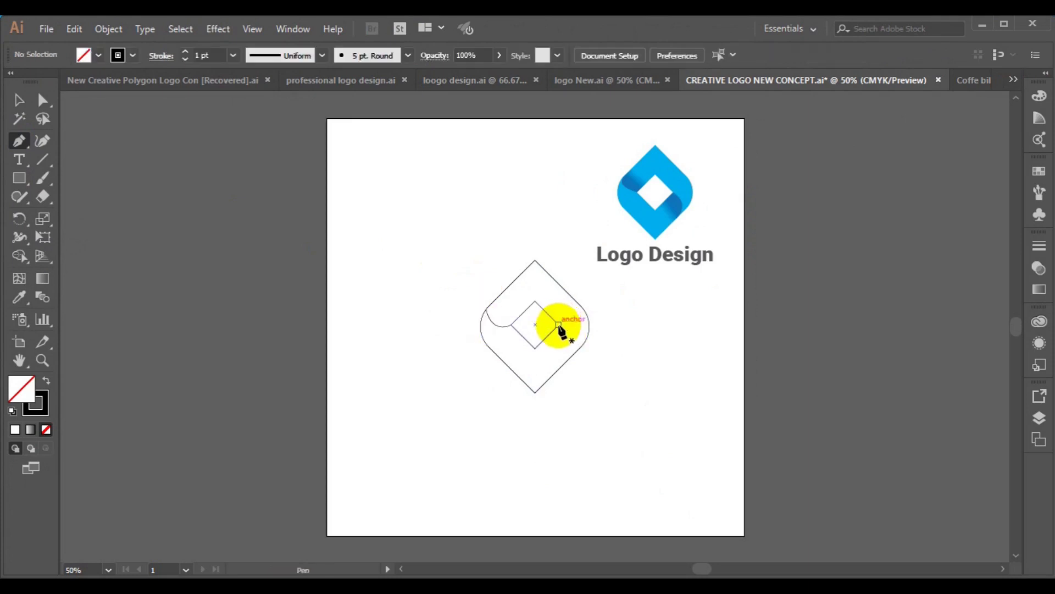
Draw a second Pen curve from the inner diamond's right corner to the outer shape's lower-right edge.
left_click(558, 325)
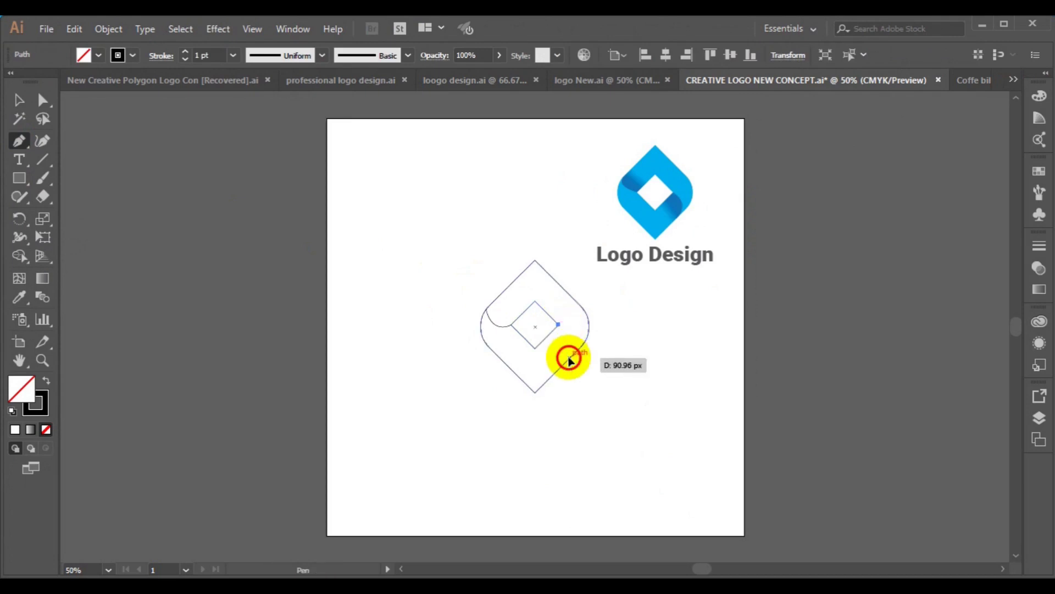
left_click_drag(576, 350, 564, 367)
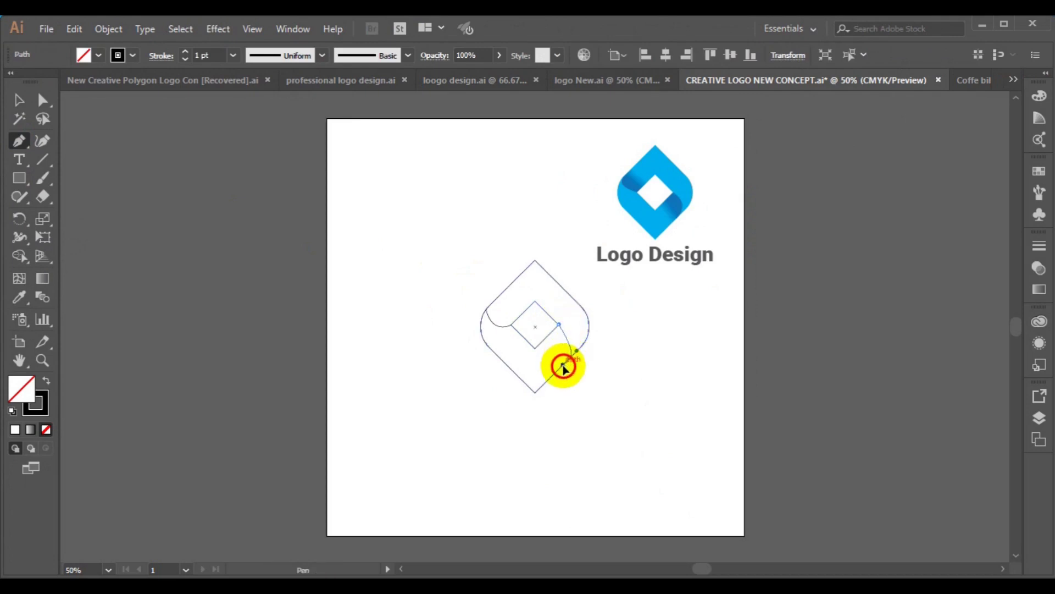
left_click_drag(563, 367, 563, 369)
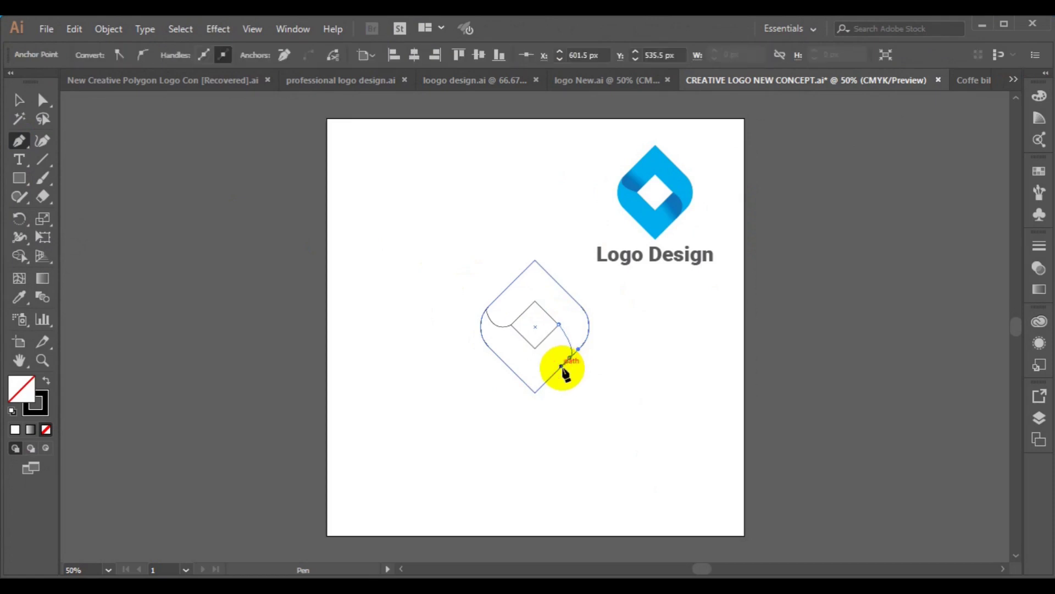
key("ctrl")
left_click(596, 379, "ctrl")
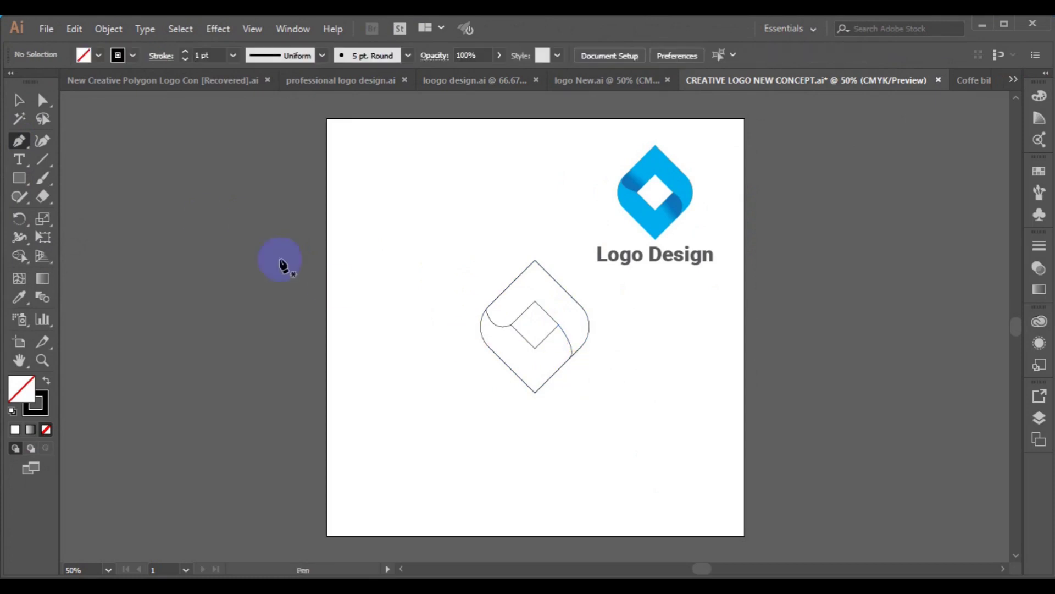
Select both diamonds and curves, and set up the Shape Builder with a black fill and no stroke.
left_click(19, 100)
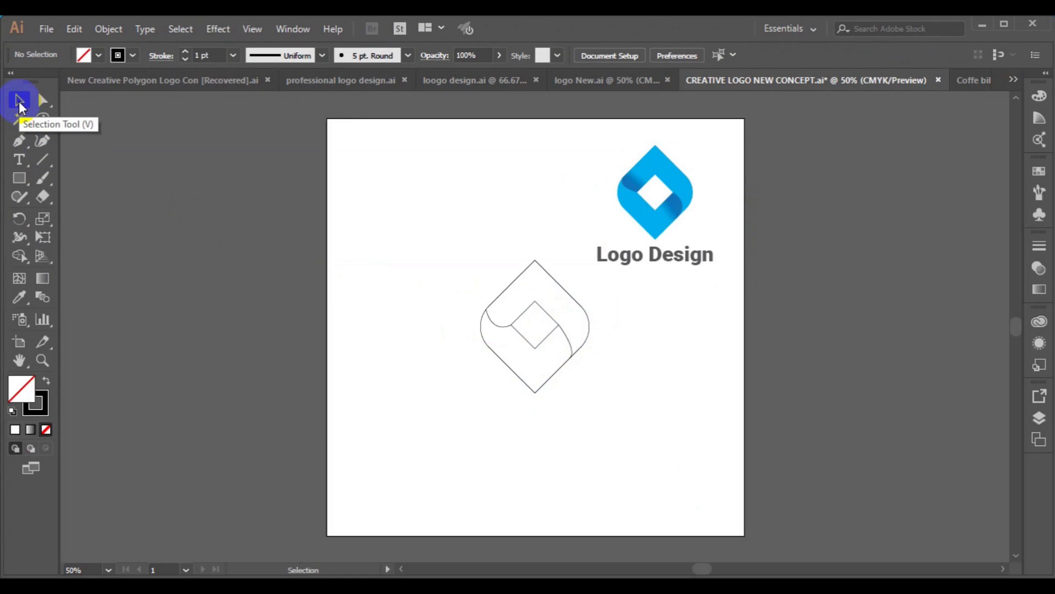
key("ctrl+a")
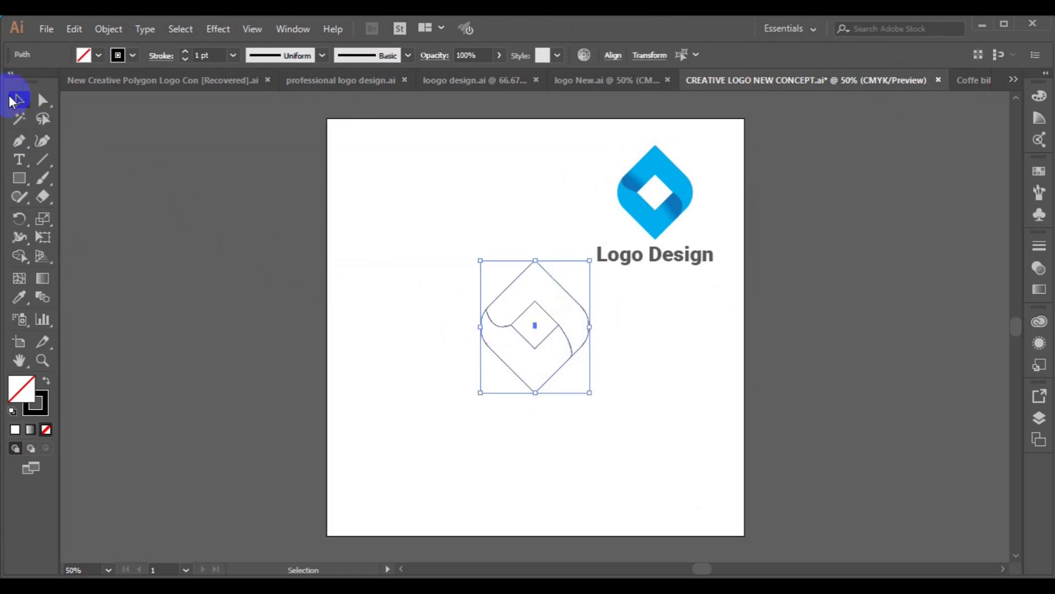
left_click(173, 258)
left_click_drag(219, 216, 586, 412)
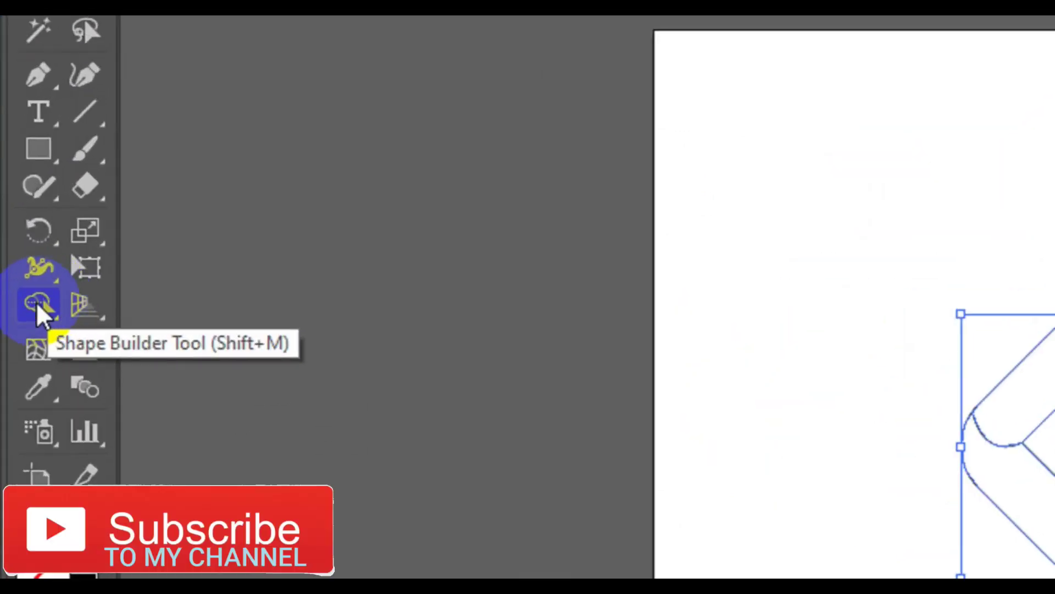
left_click(36, 304)
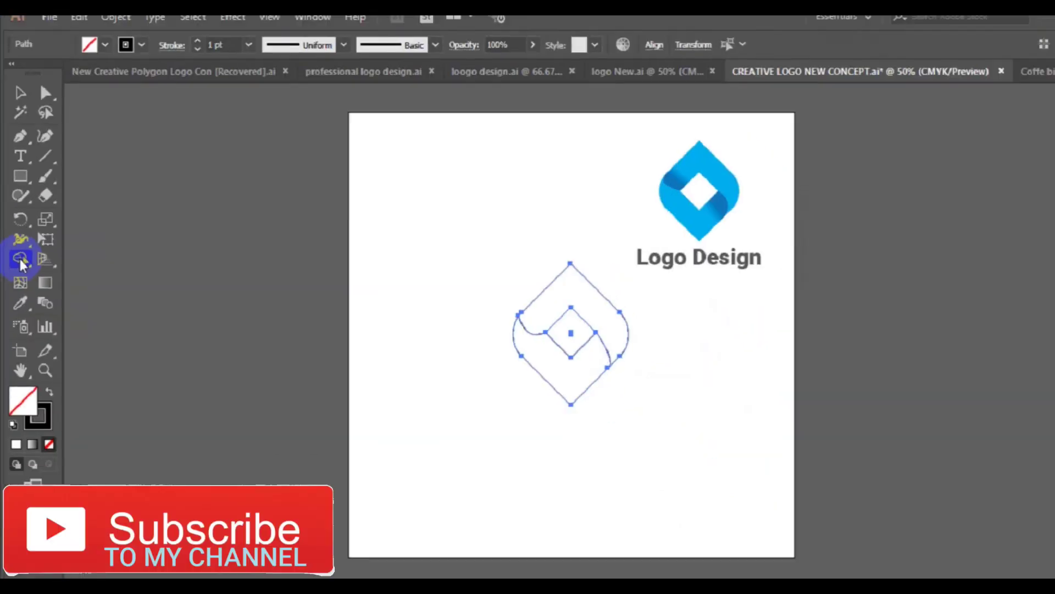
left_click(100, 55)
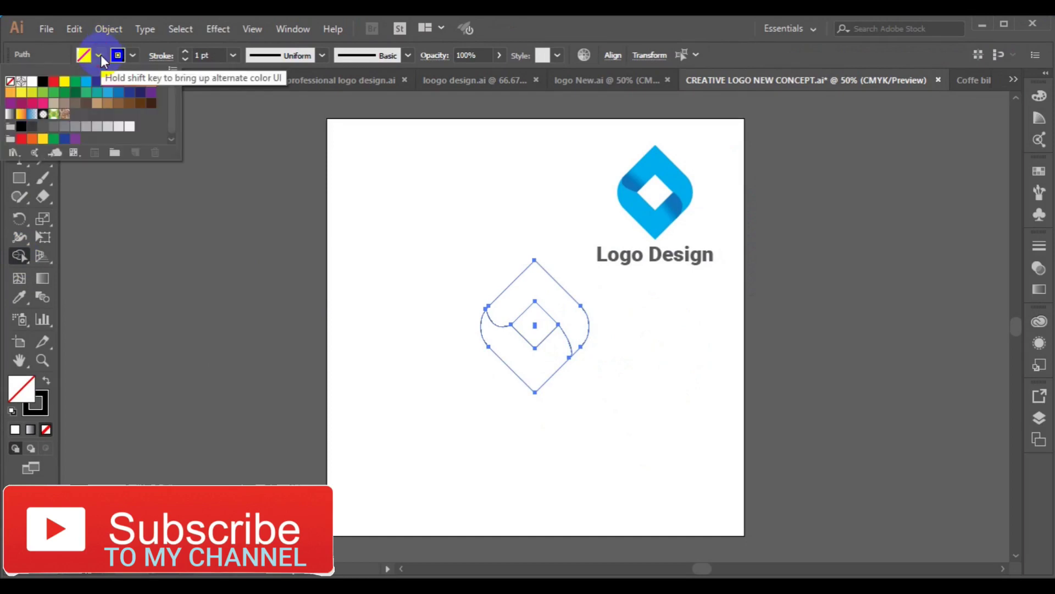
left_click(43, 82)
left_click(118, 55)
left_click(128, 59)
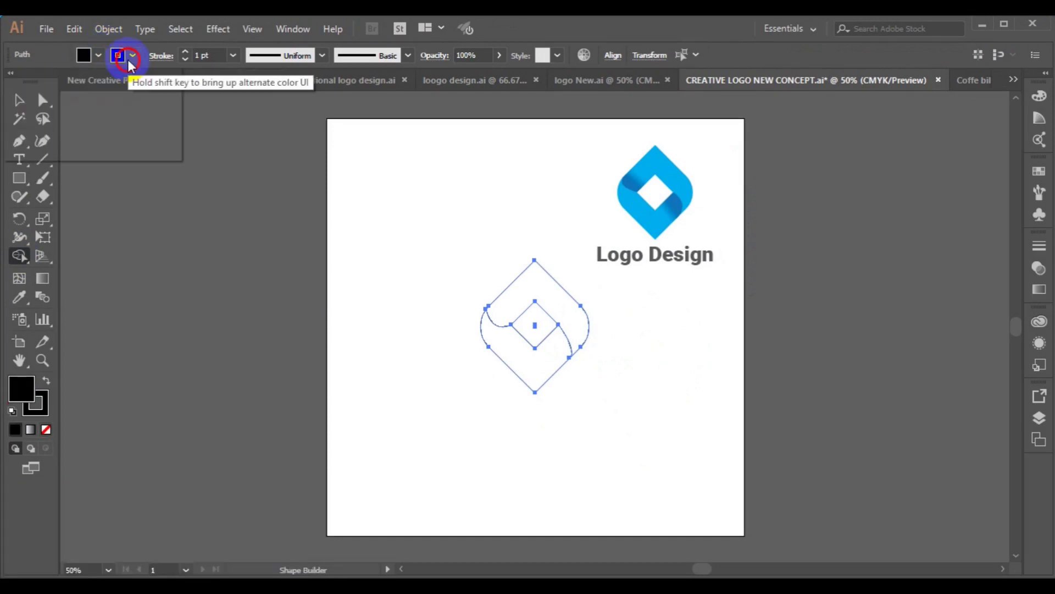
left_click(128, 60)
left_click(11, 83)
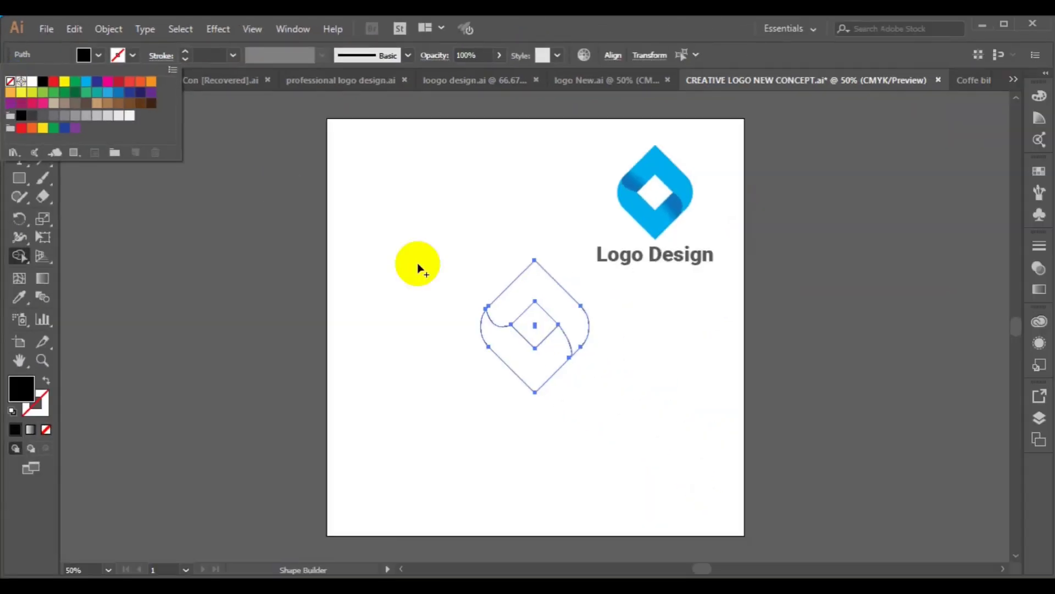
Build the upper and lower bands around the inner diamond as separate black shapes.
left_click(530, 275)
left_click(531, 281)
left_click_drag(512, 386, 524, 365)
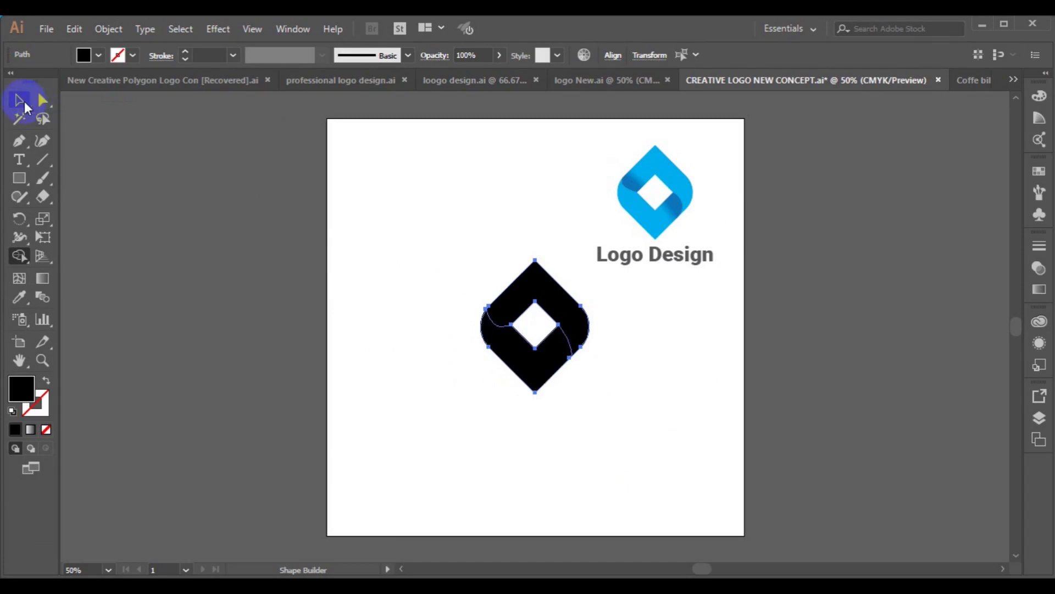
Select all pieces of the black logo and move them slightly down and left of the artboard's centre.
left_click(24, 101)
left_click(505, 311)
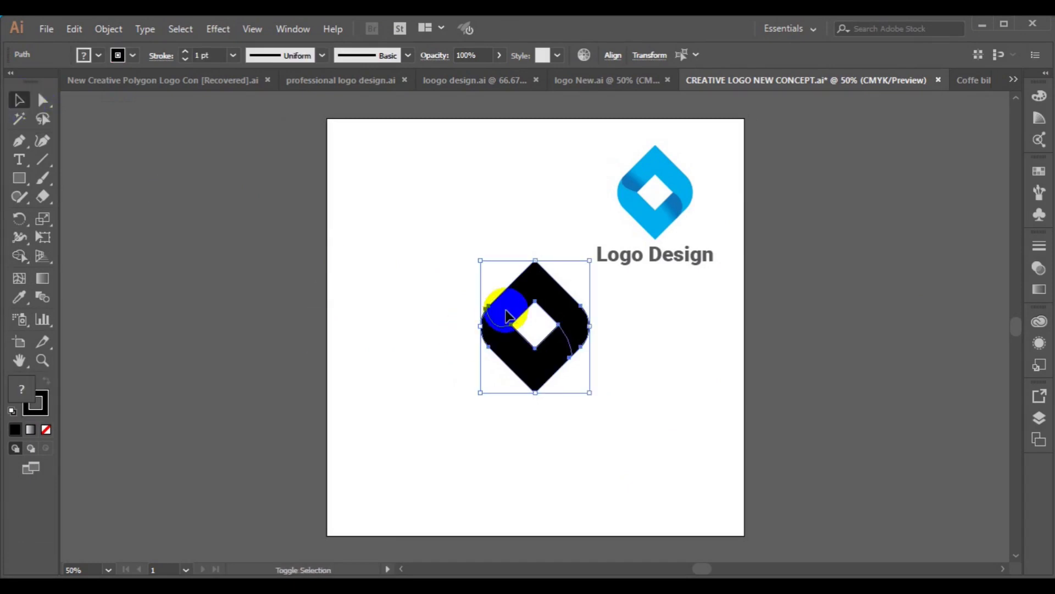
left_click(519, 303, "shift")
left_click(519, 303, "shift")
left_click_drag(521, 308, 377, 322)
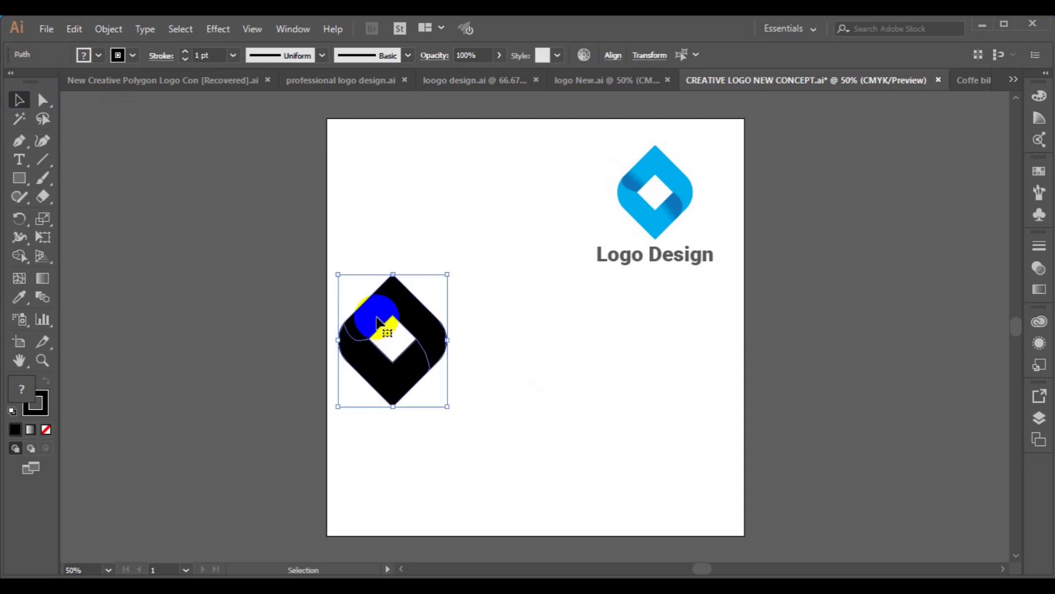
left_click_drag(376, 319, 473, 326)
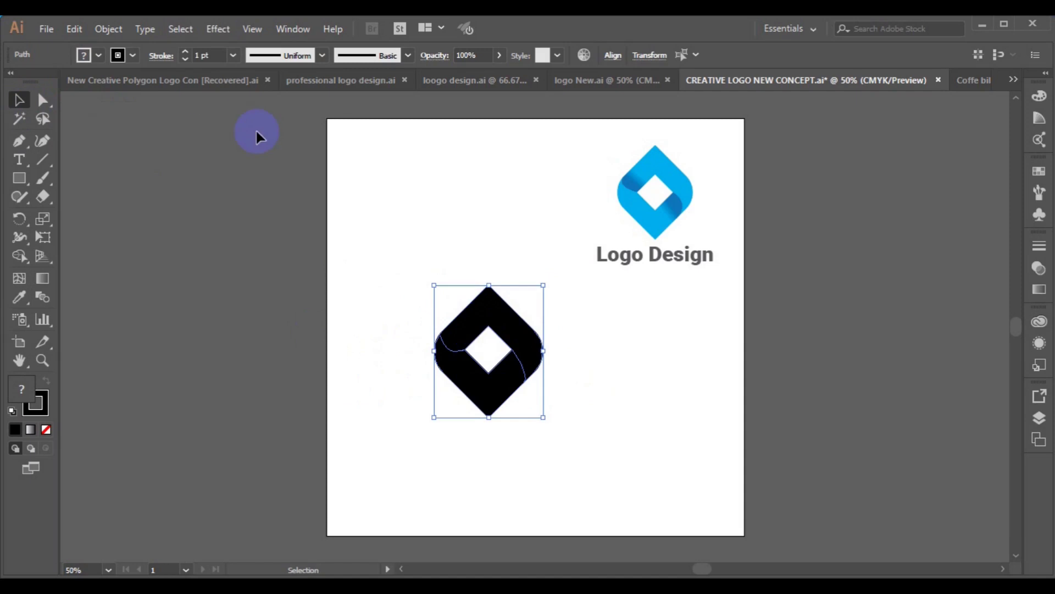
Remove the stroke from the selected logo pieces and deselect them.
left_click(132, 55)
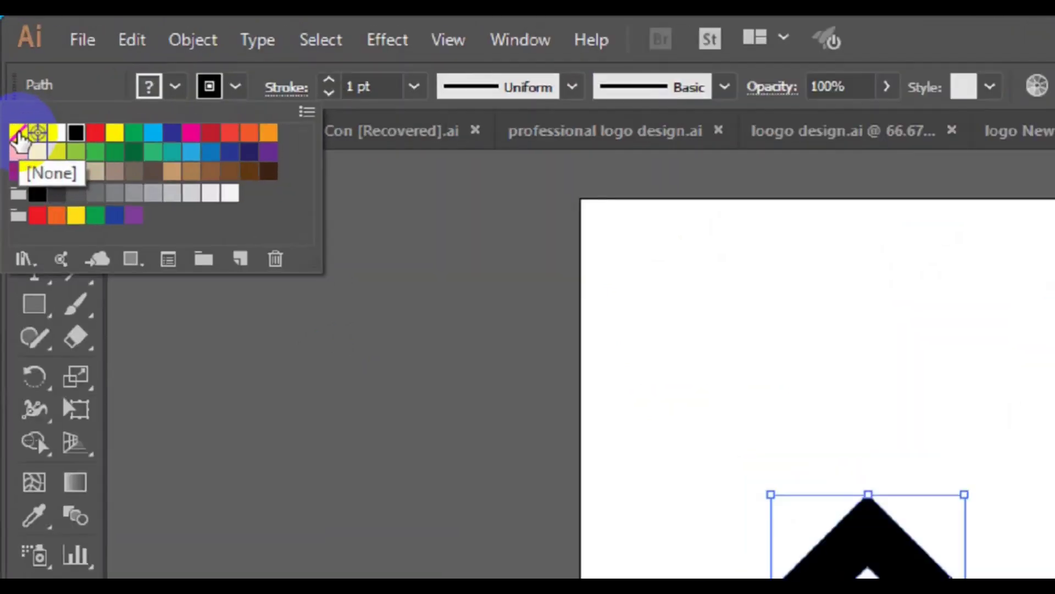
left_click(11, 82)
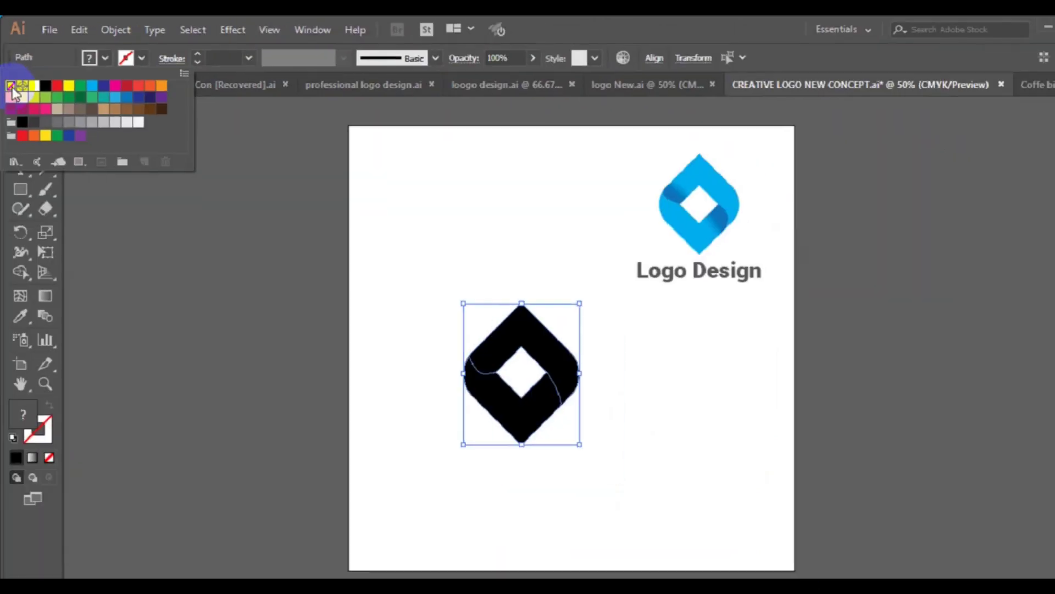
left_click(281, 266)
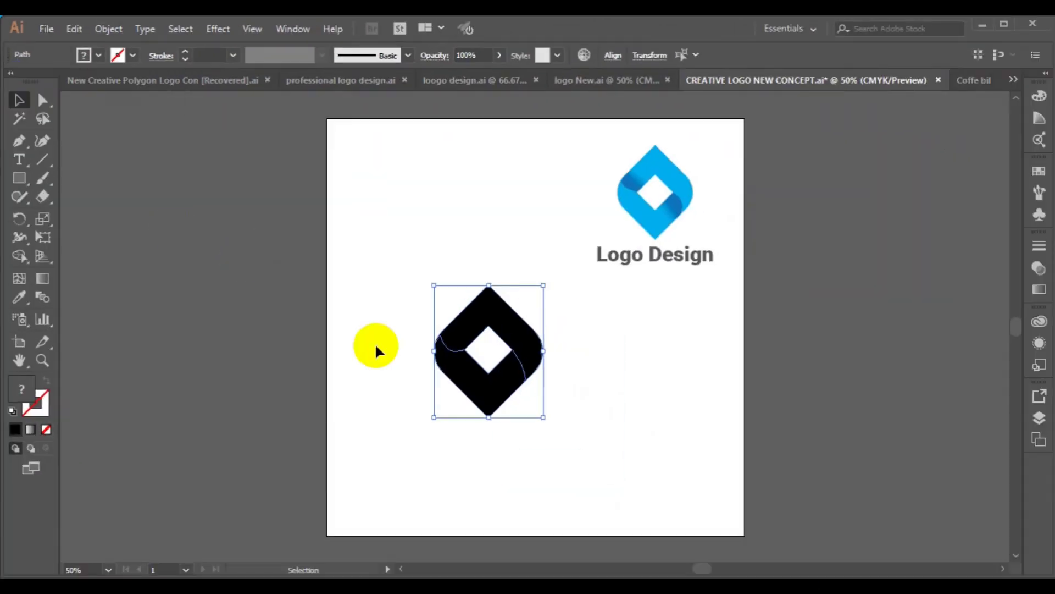
left_click(376, 348)
Copy the reference logo's blue gradient onto the upper band and angle it so the dark shade falls at its left end.
left_click(463, 319)
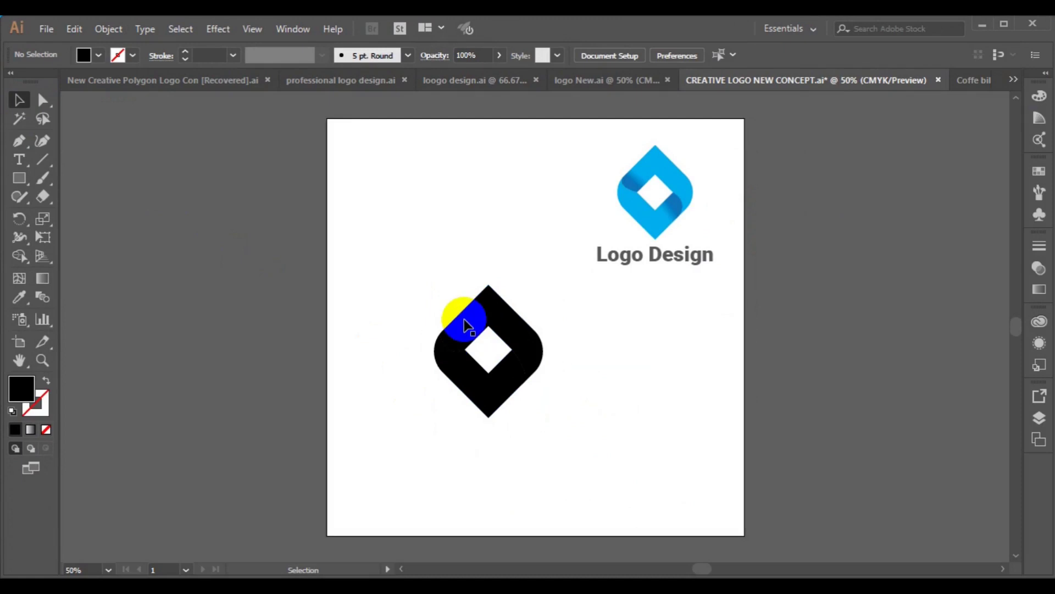
mouse_move(464, 324)
left_mouse_down()
mouse_move(495, 297)
mouse_move(503, 305)
mouse_move(468, 326)
left_mouse_up()
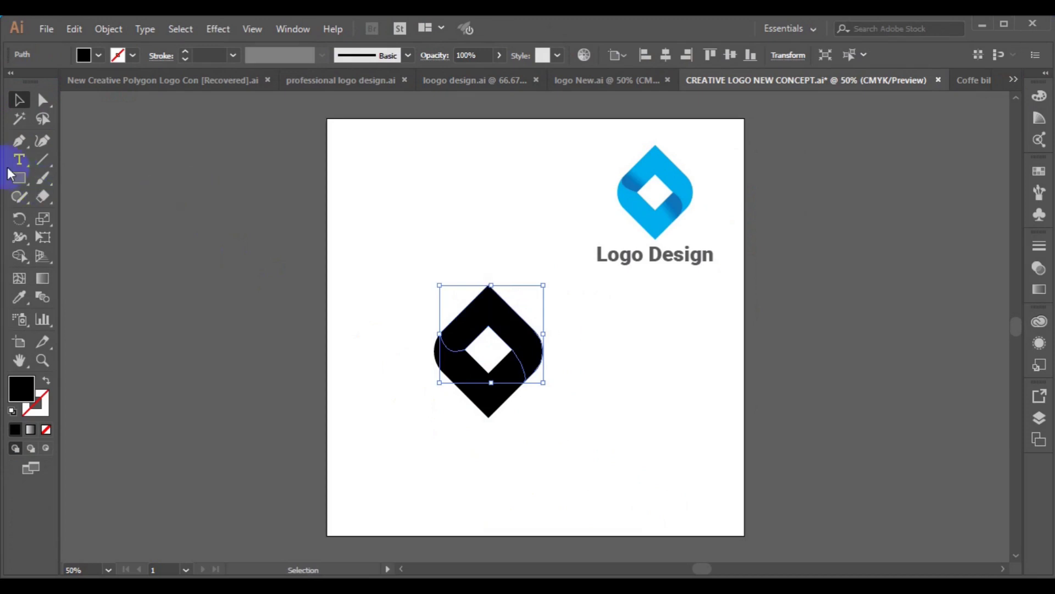
left_click(22, 298)
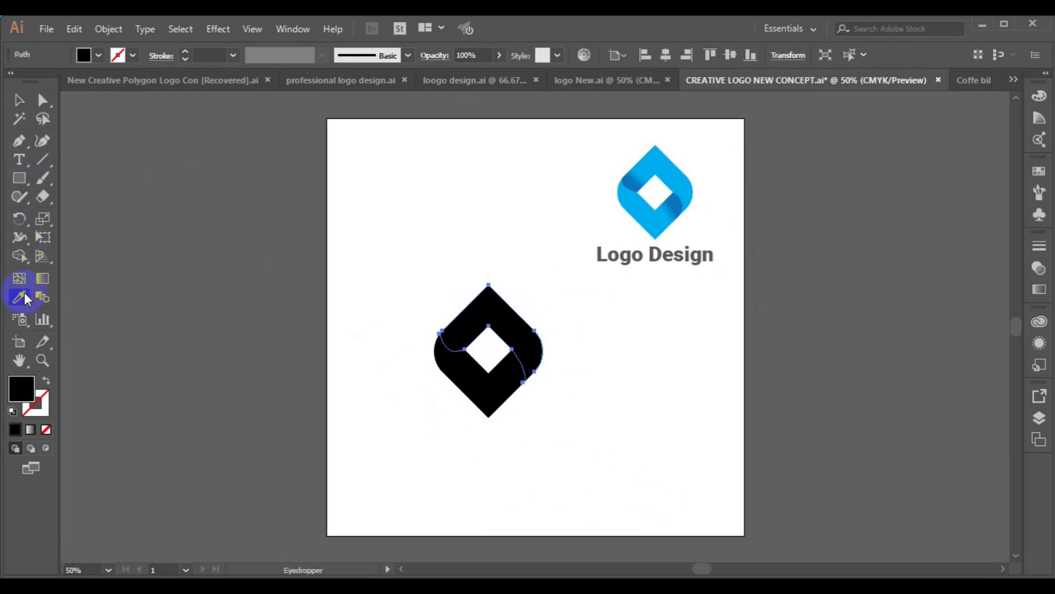
left_click(640, 170)
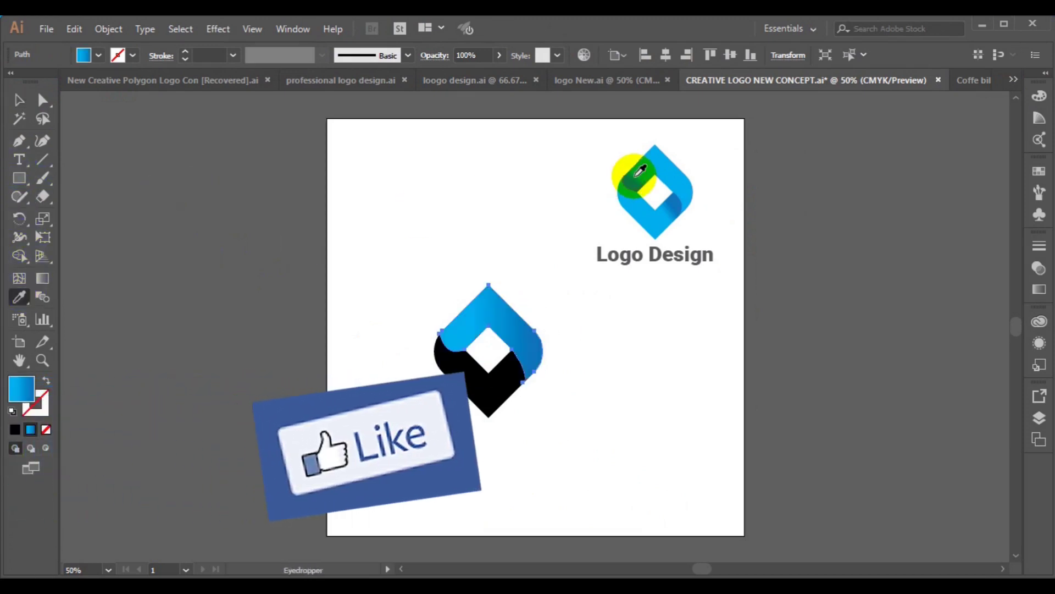
left_click(44, 278)
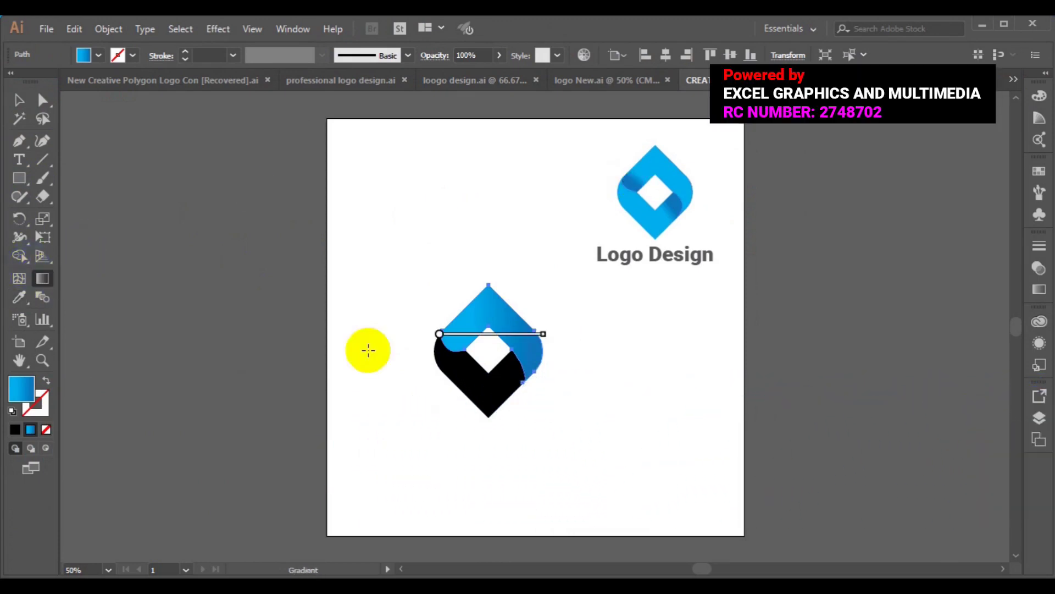
mouse_move(468, 319)
left_mouse_down()
mouse_move(447, 330)
mouse_move(448, 345)
left_mouse_up()
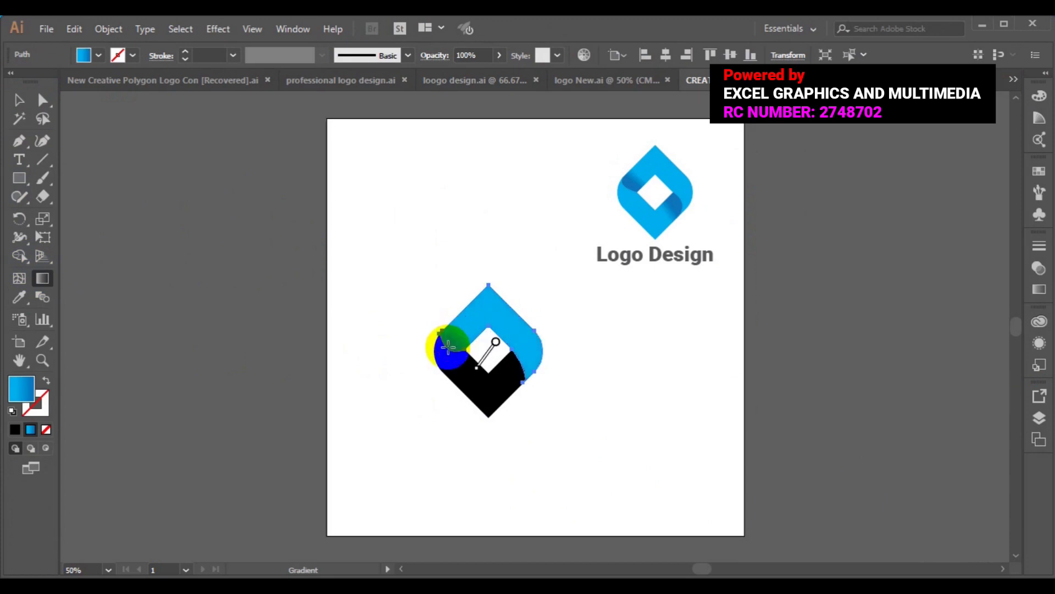
Copy the reference logo's blue gradient onto the black lower band.
left_click(32, 103)
left_click(482, 408)
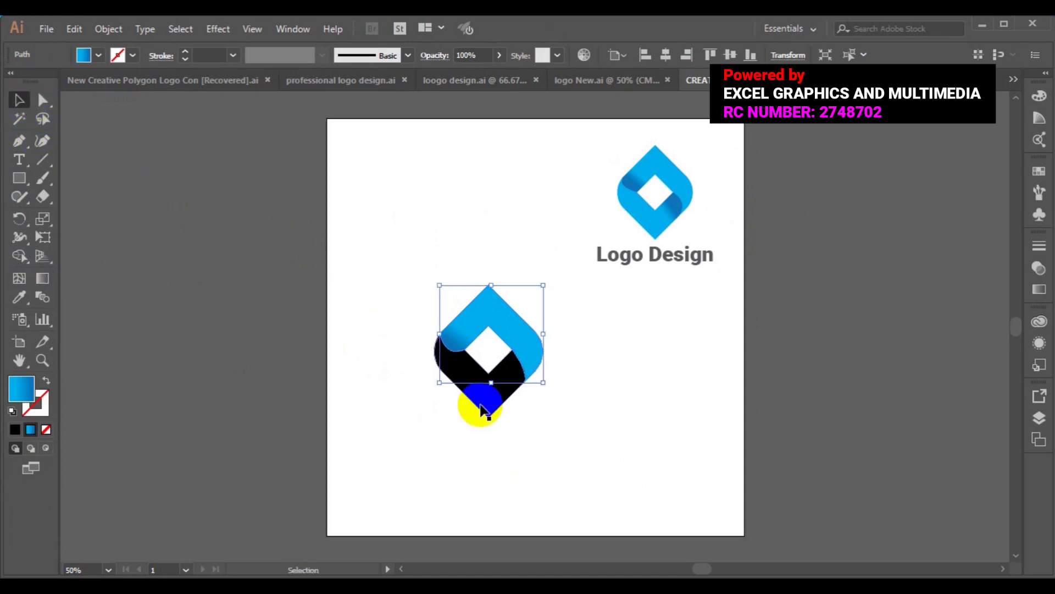
left_click(482, 407)
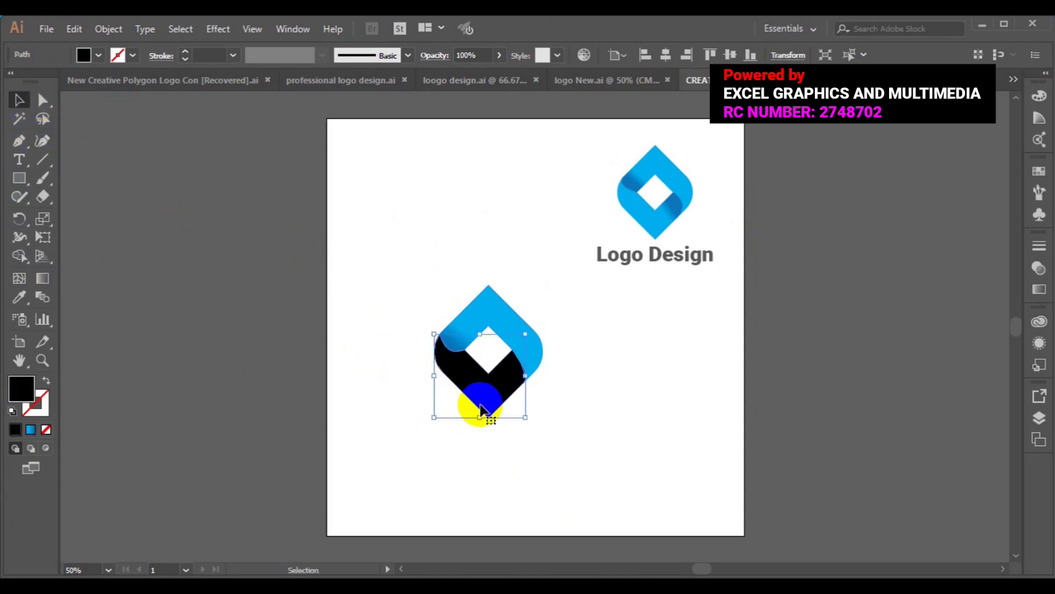
left_click(19, 298)
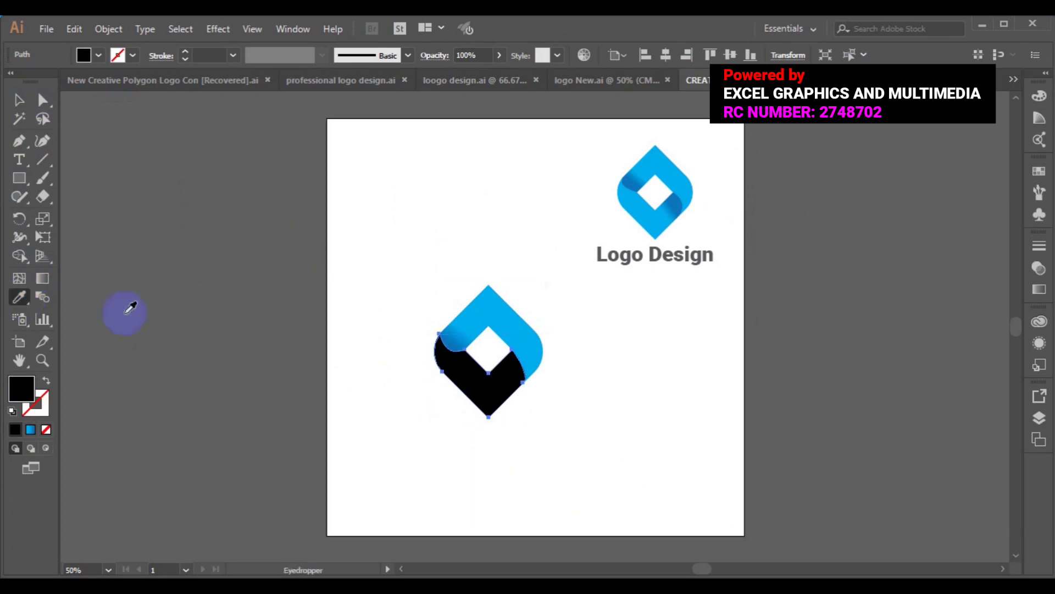
left_click(666, 218)
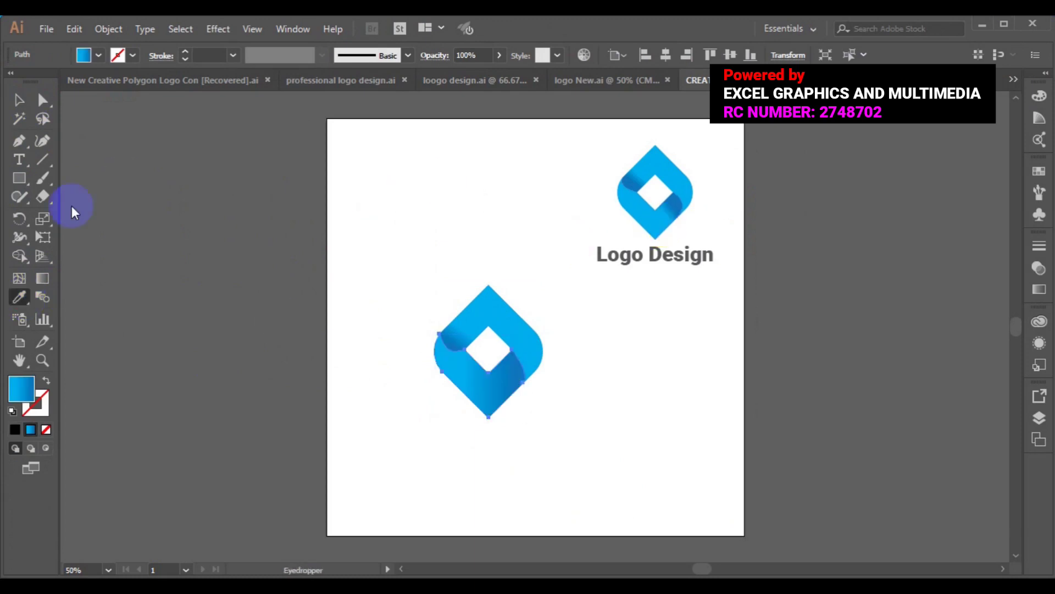
Redirect the lower band's gradient so the dark shade falls only near the fold at its right end.
left_click(43, 278)
left_click(525, 361)
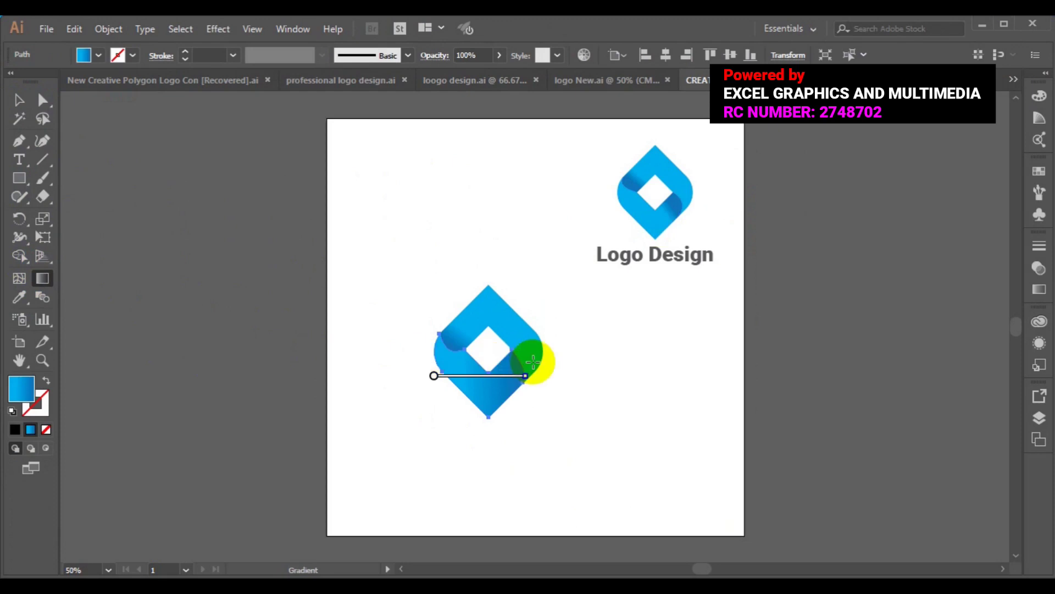
mouse_move(526, 358)
left_mouse_down()
mouse_move(504, 384)
mouse_move(526, 353)
left_mouse_up()
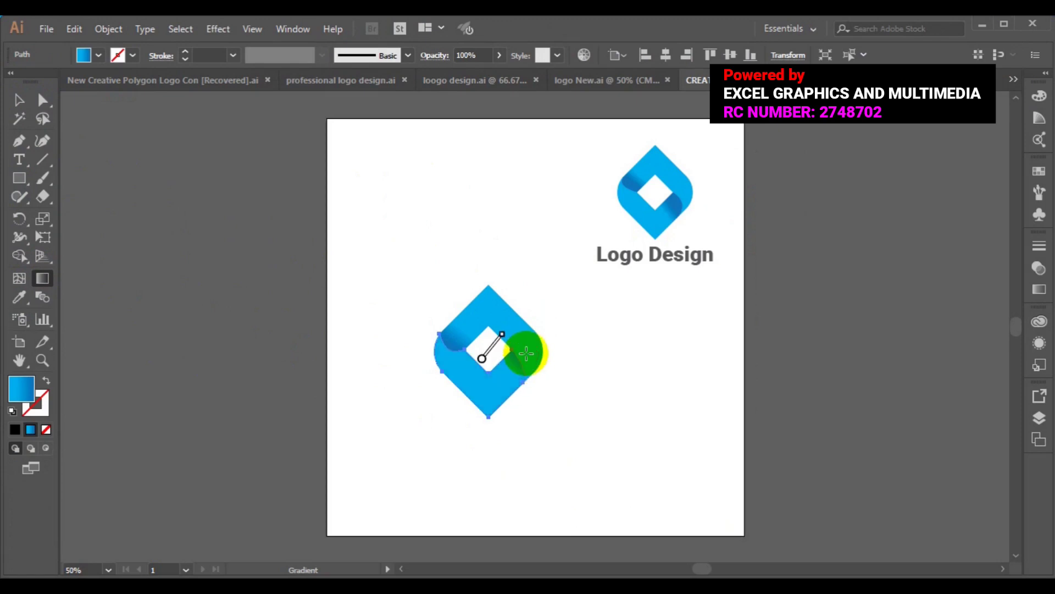
left_click_drag(512, 380, 521, 355)
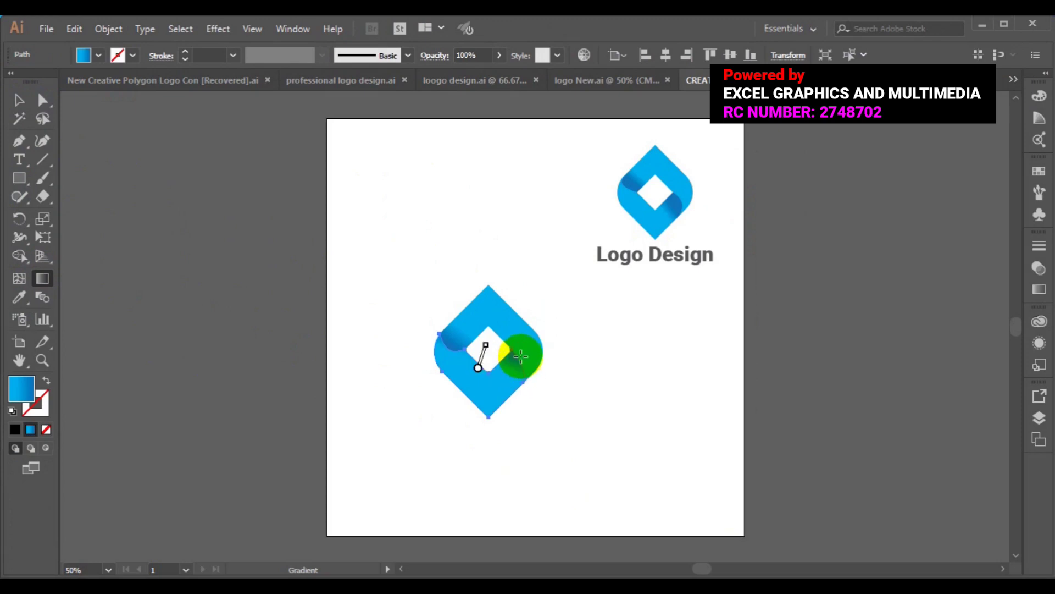
Redraw the lower band's gradient diagonally so the dark shade sits at the fold beside the white inner diamond.
mouse_move(509, 380)
left_mouse_down()
mouse_move(527, 353)
mouse_move(513, 367)
mouse_move(518, 358)
left_mouse_up()
left_click_drag(506, 389, 518, 361)
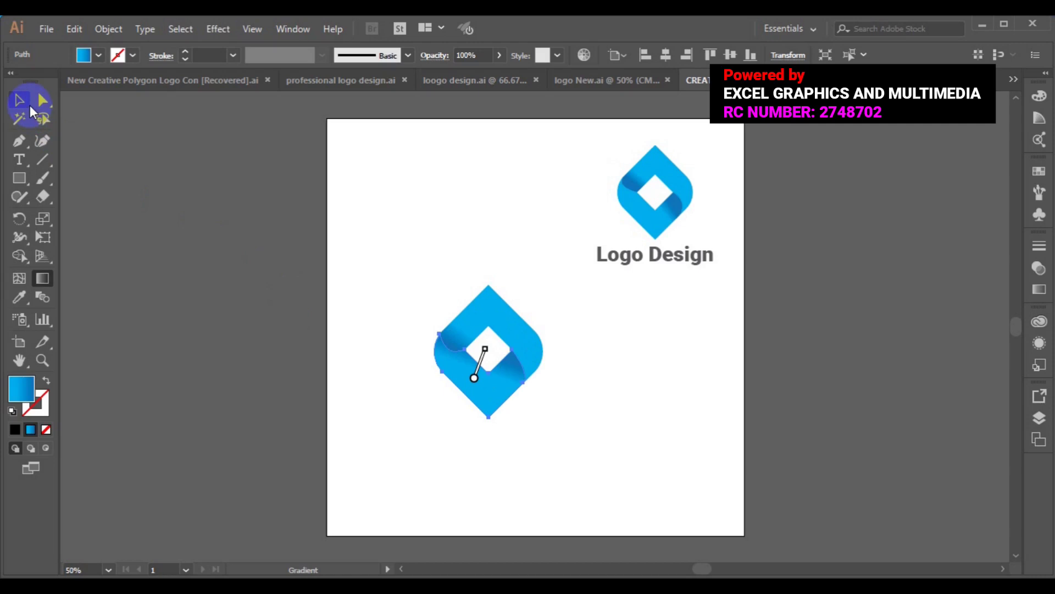
Group the two bands of the new logo and center the group horizontally and vertically on the artboard.
left_click(30, 109)
left_click(528, 344)
left_click(493, 328)
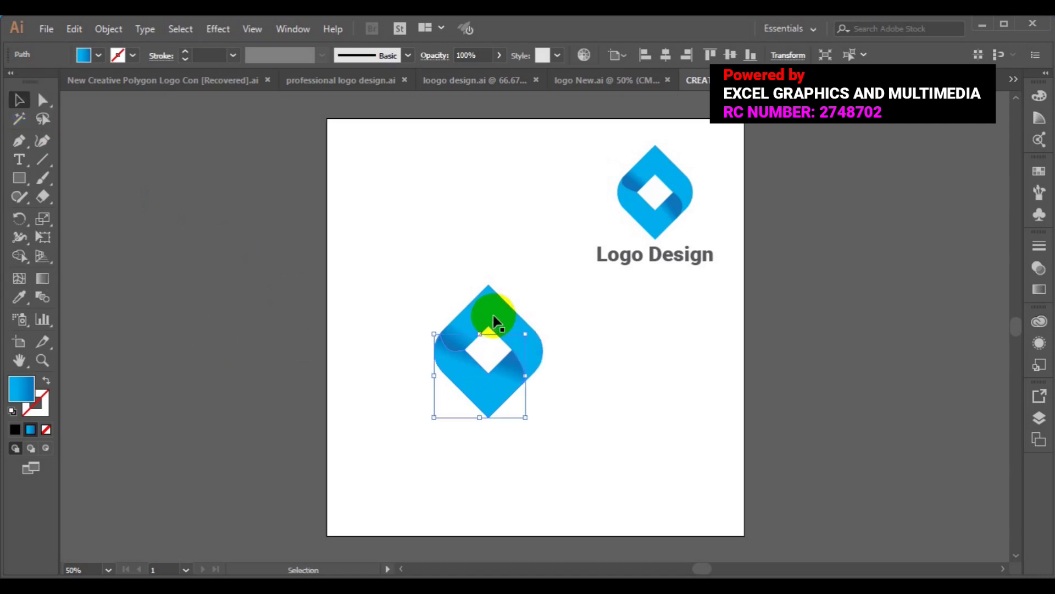
left_click(494, 317, "shift")
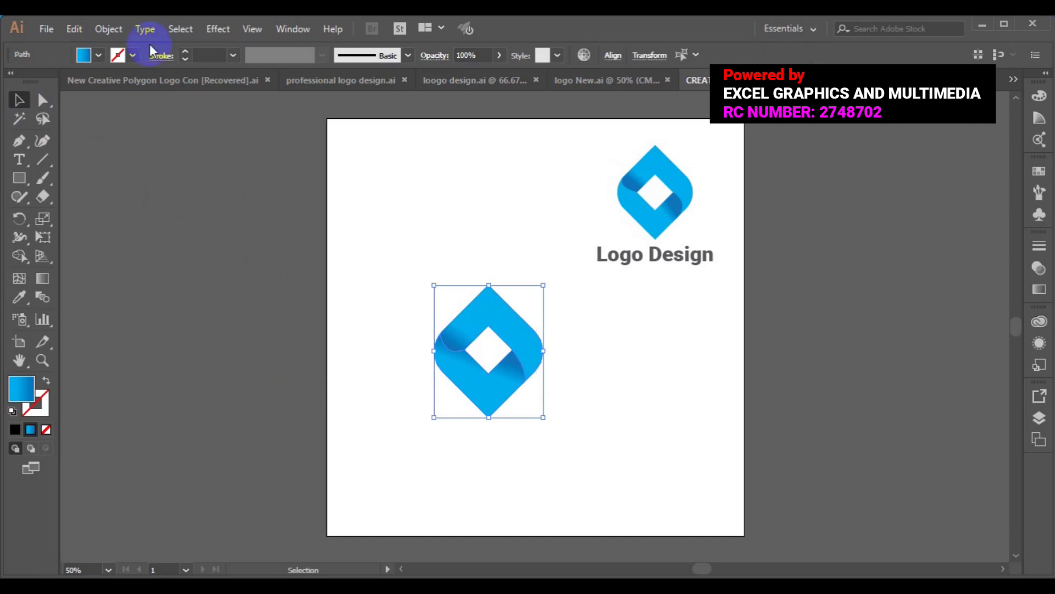
left_click(109, 29)
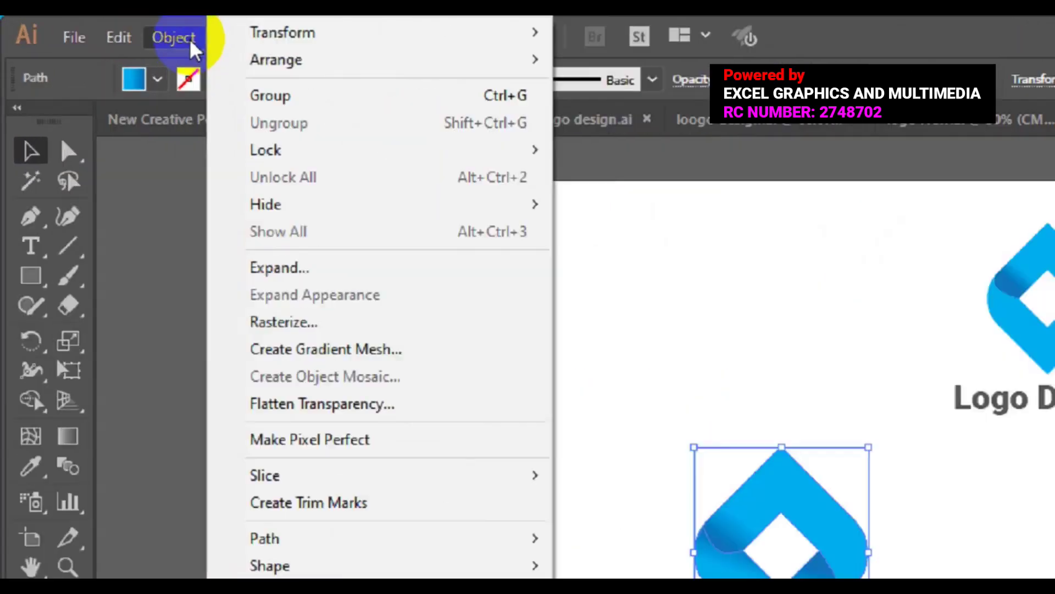
left_click(173, 65)
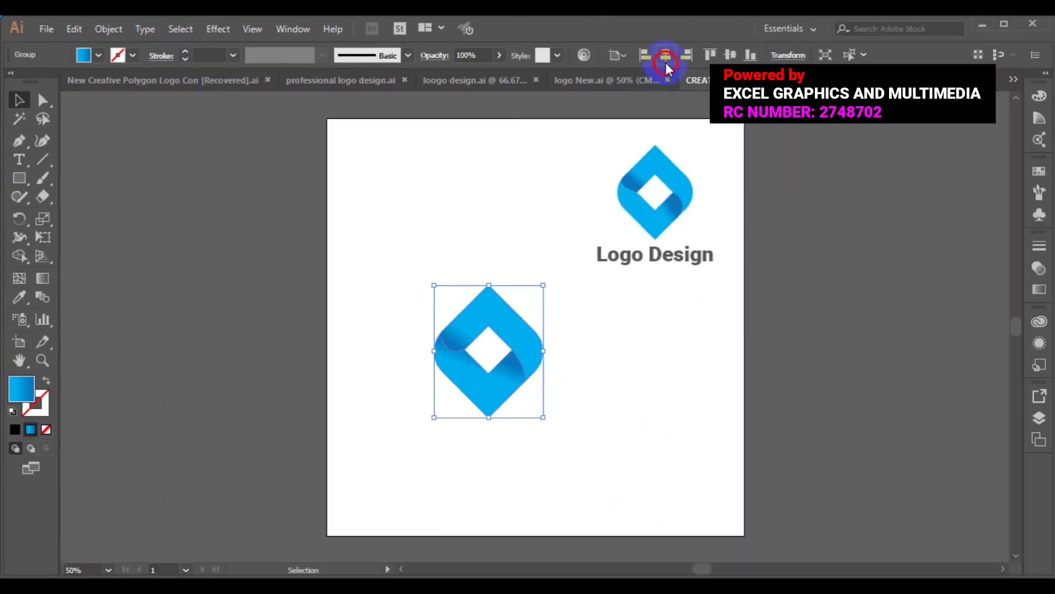
left_click(665, 55)
left_click(731, 55)
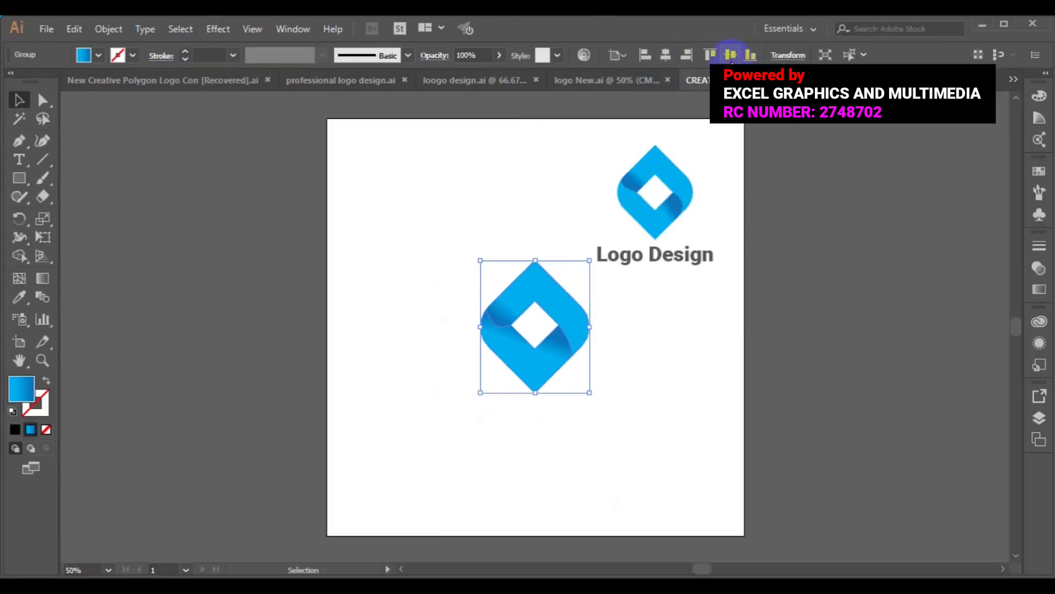
Ungroup the new logo and redraw the lower band's gradient at a steeper diagonal, with the dark shade along the fold at its right end.
left_click(111, 32)
left_click(235, 81)
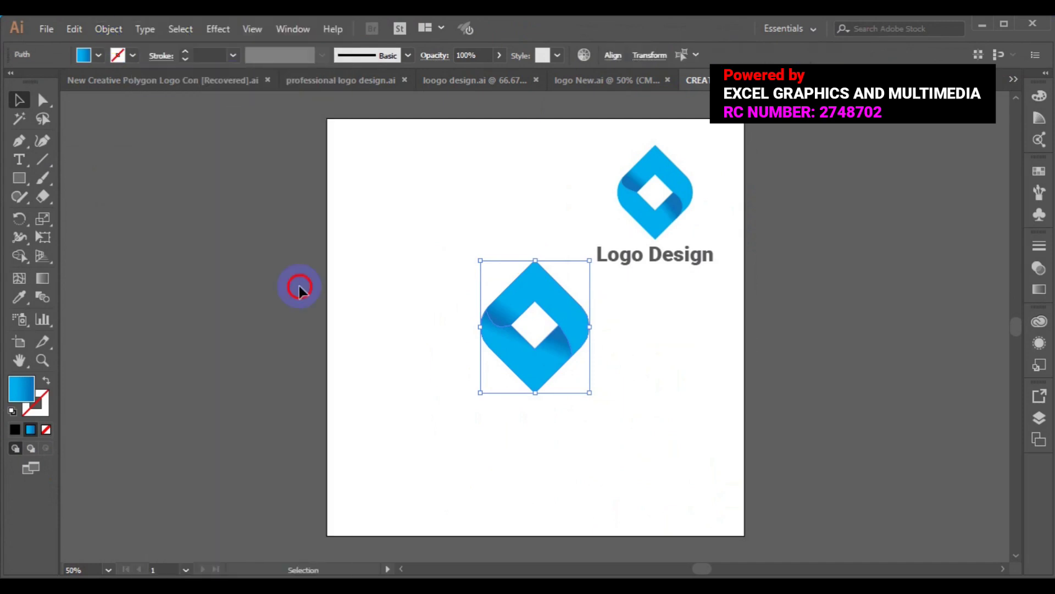
left_click(549, 384)
left_click(525, 378)
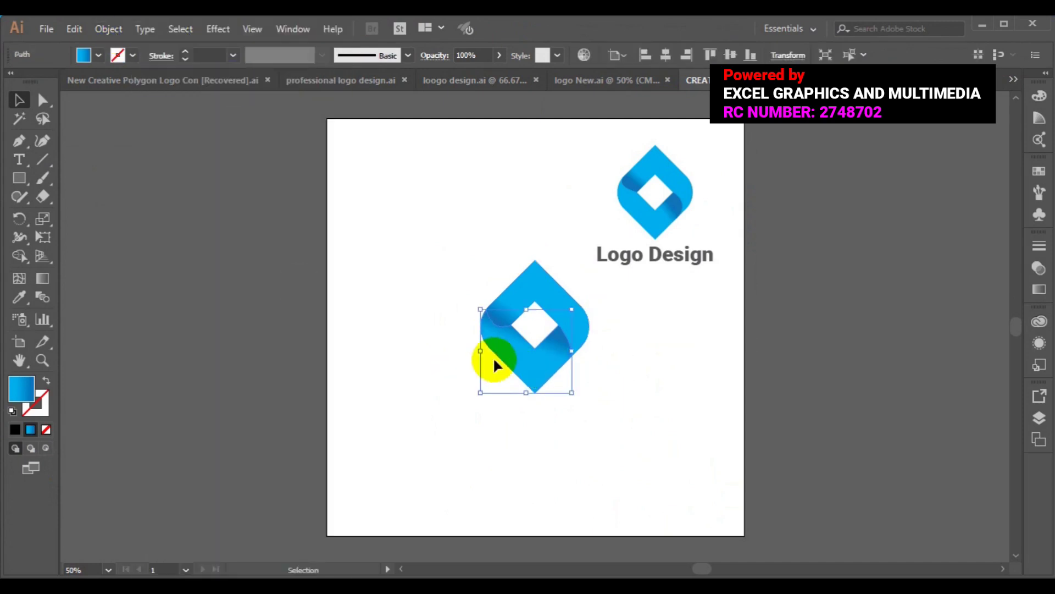
left_click(46, 282)
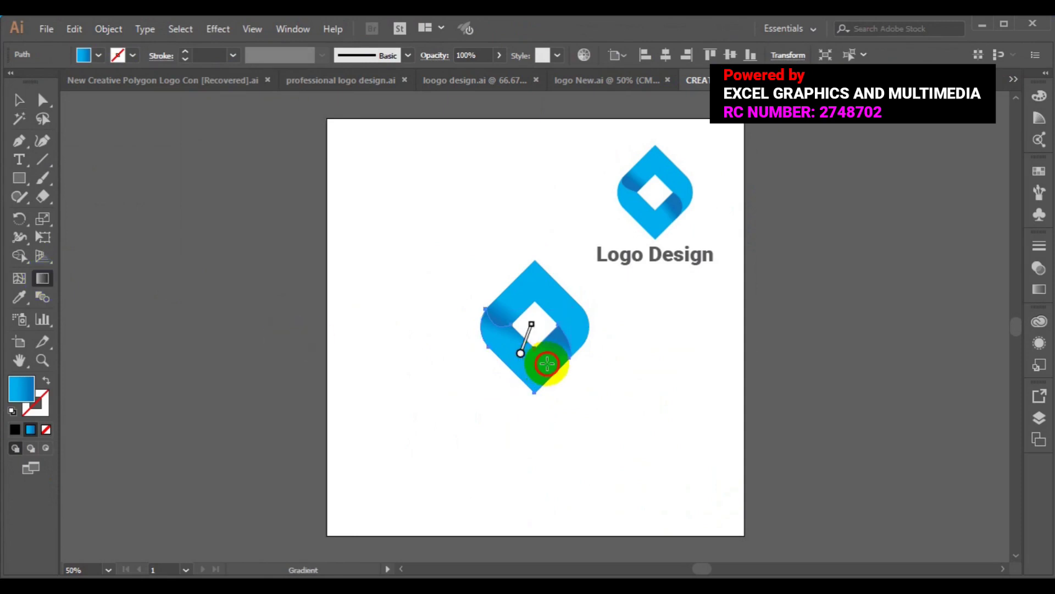
left_click_drag(548, 363, 570, 334)
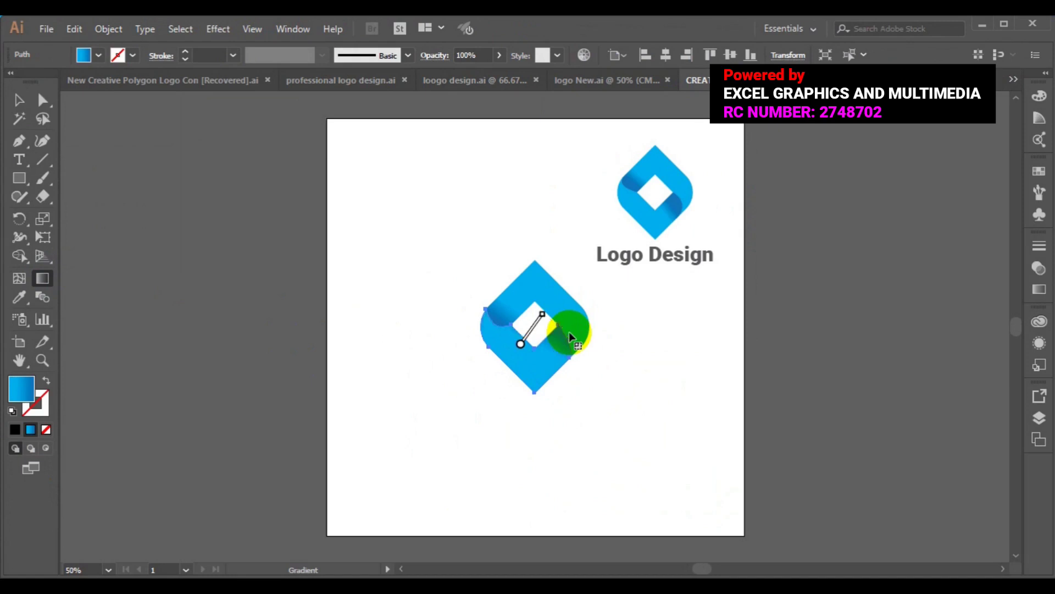
left_click_drag(551, 362, 575, 321)
mouse_move(552, 369)
left_mouse_down()
mouse_move(575, 330)
mouse_move(556, 353)
left_mouse_up()
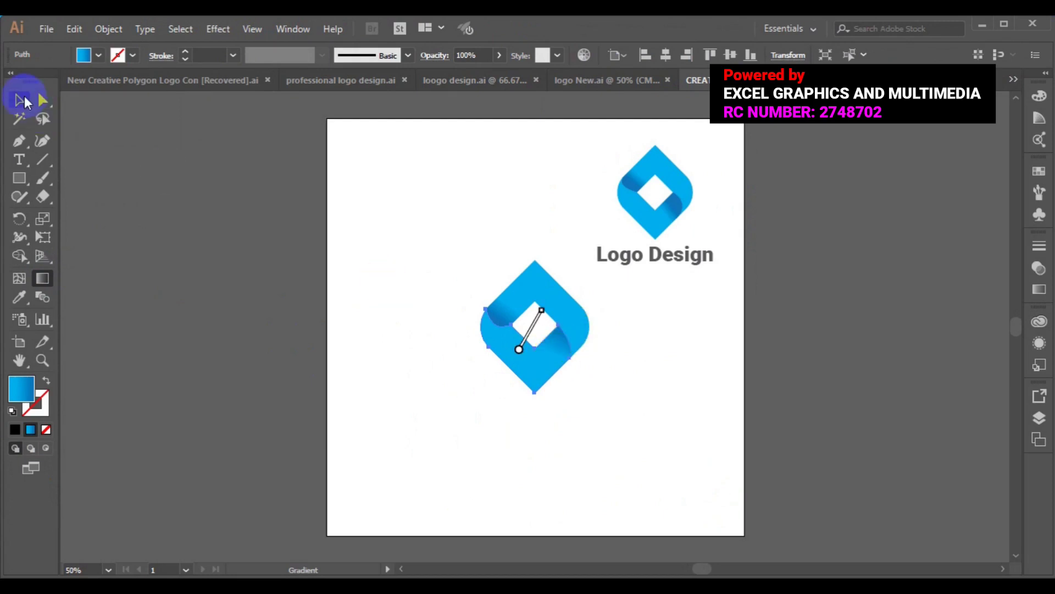
left_click(19, 99)
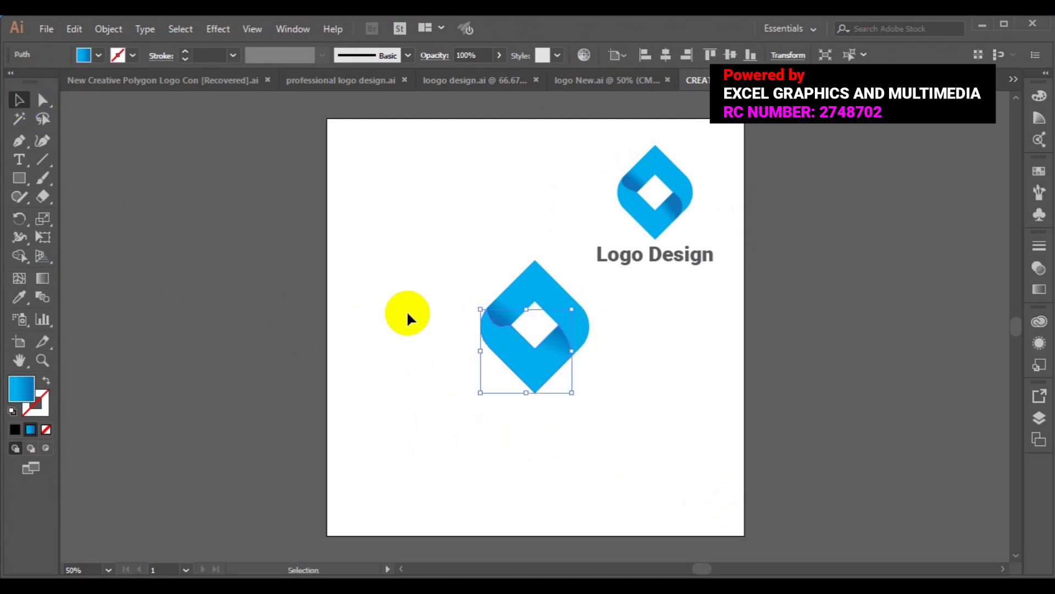
Ungroup the reference artwork so its icon and "Logo Design" text are separate objects, and clear the selection.
left_click(610, 263)
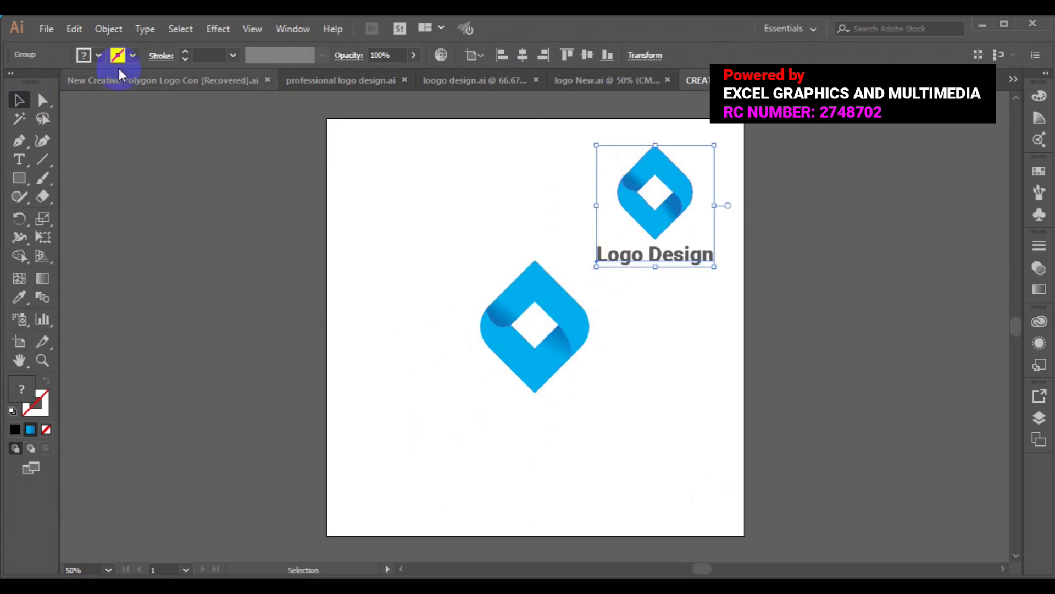
left_click(108, 29)
left_click(223, 86)
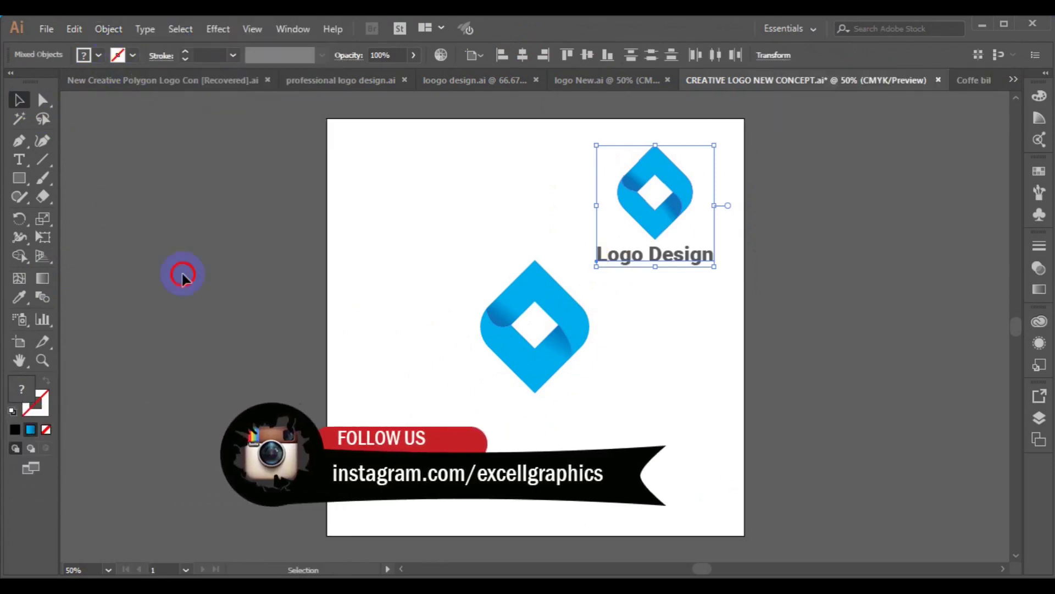
left_click(437, 291)
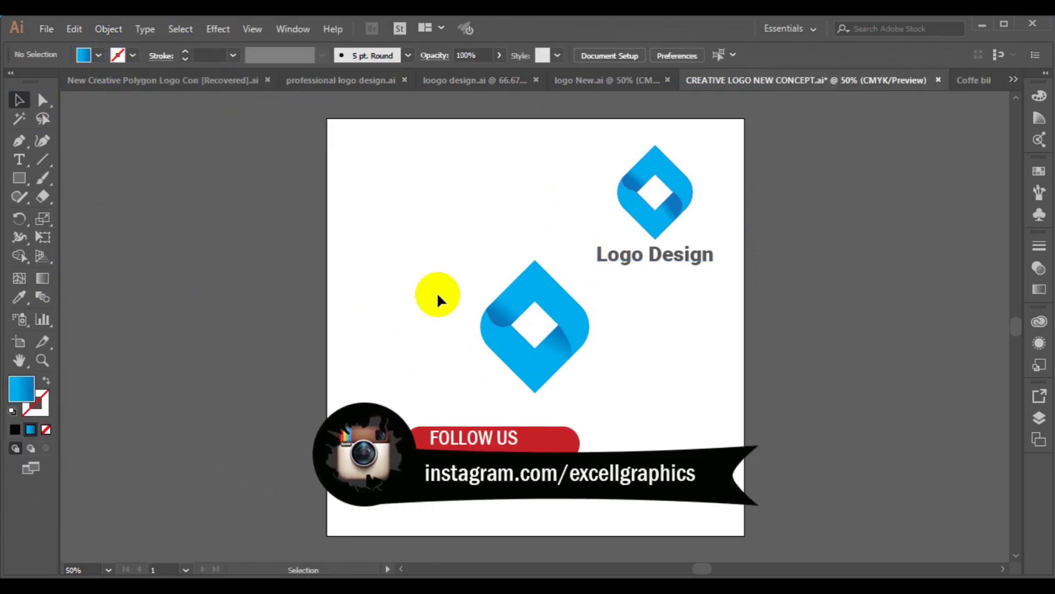
Place a copy of the "Logo Design" text below the new logo and enlarge it slightly wider than the icon.
left_click(636, 258)
left_click_drag(630, 254, 521, 417)
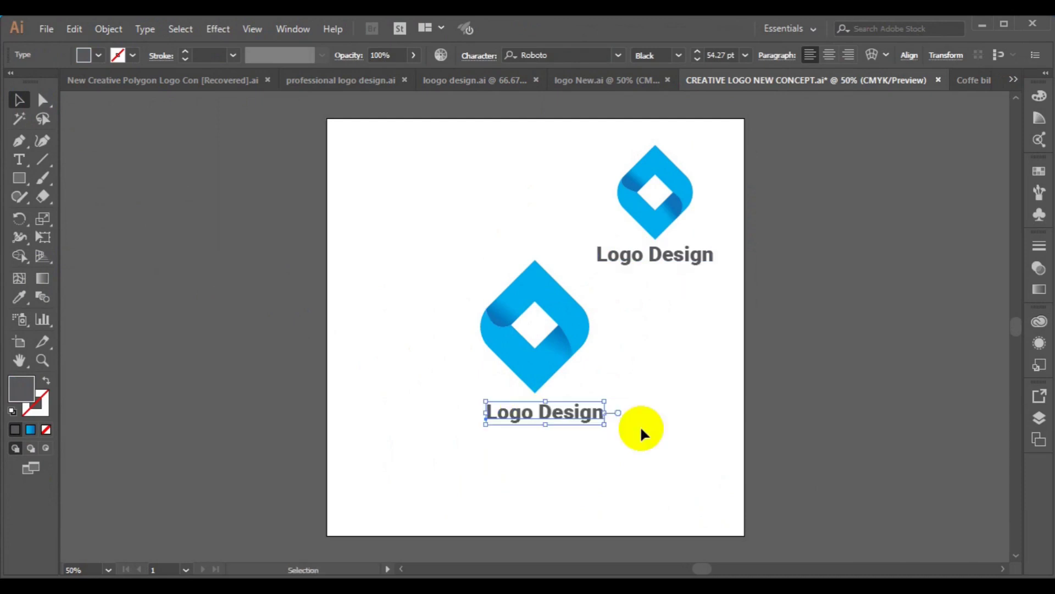
left_click_drag(603, 428, 622, 439)
Group the upper and lower bands of the new logo above the enlarged text.
left_click(516, 374)
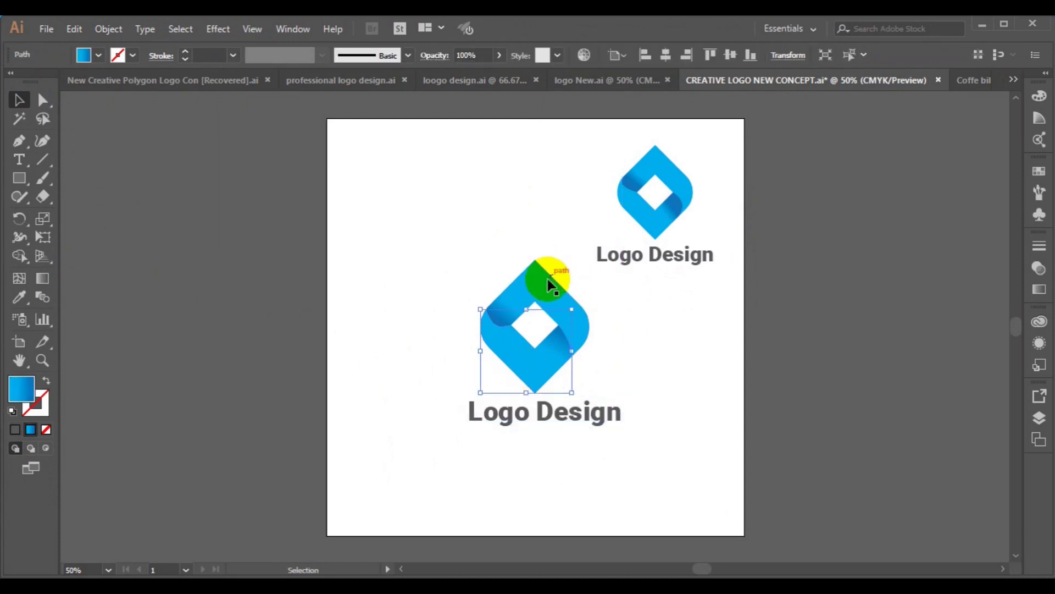
left_click(550, 280, "shift")
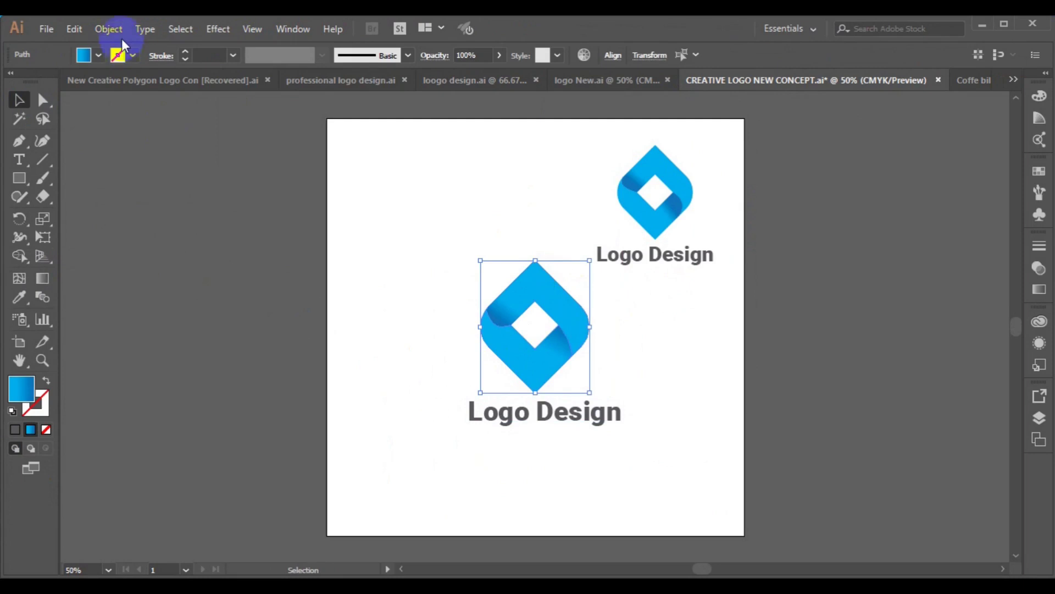
left_click(109, 28)
left_click(242, 65)
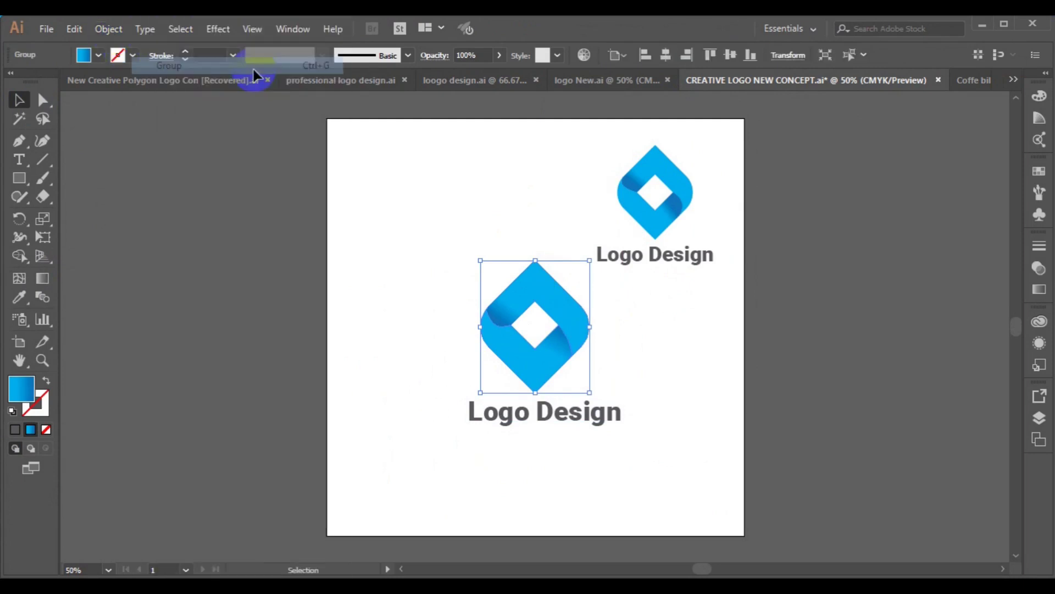
Delete the small reference logo and its "Logo Design" text from the artboard's upper right.
left_click(646, 228)
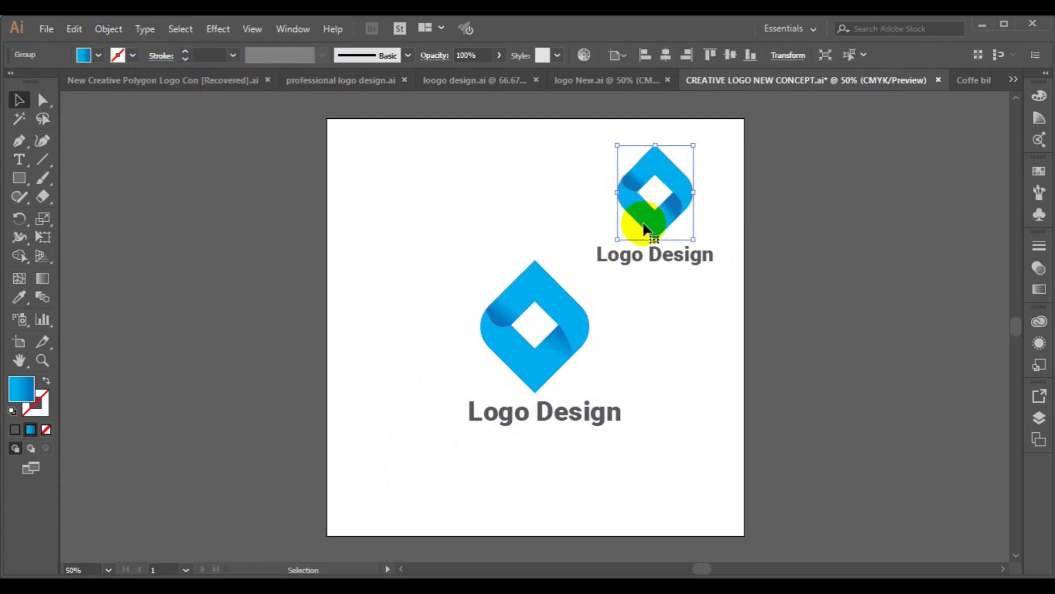
key("Delete")
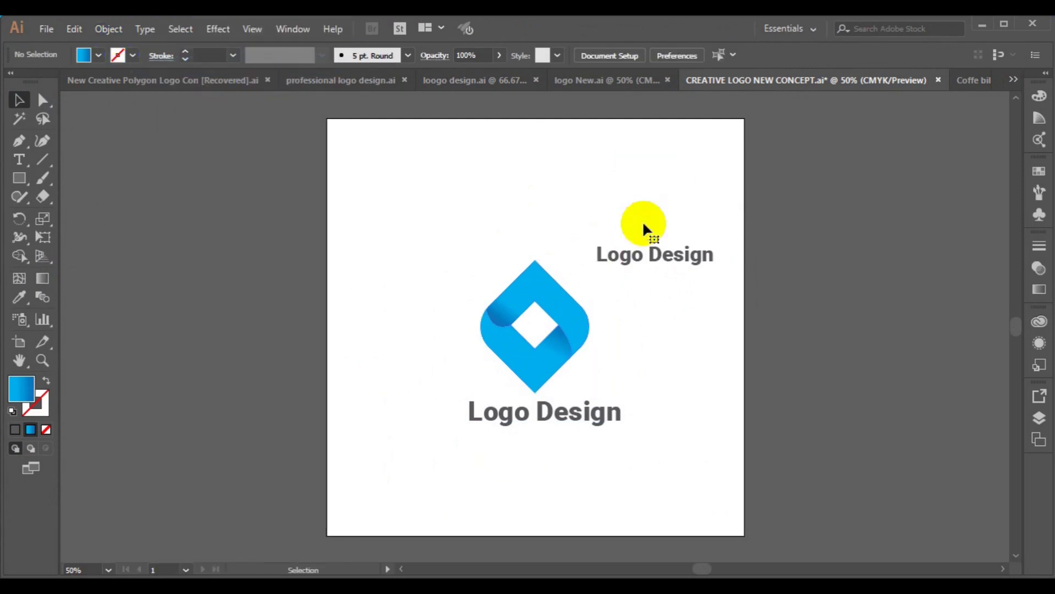
left_click(632, 260)
key("Delete")
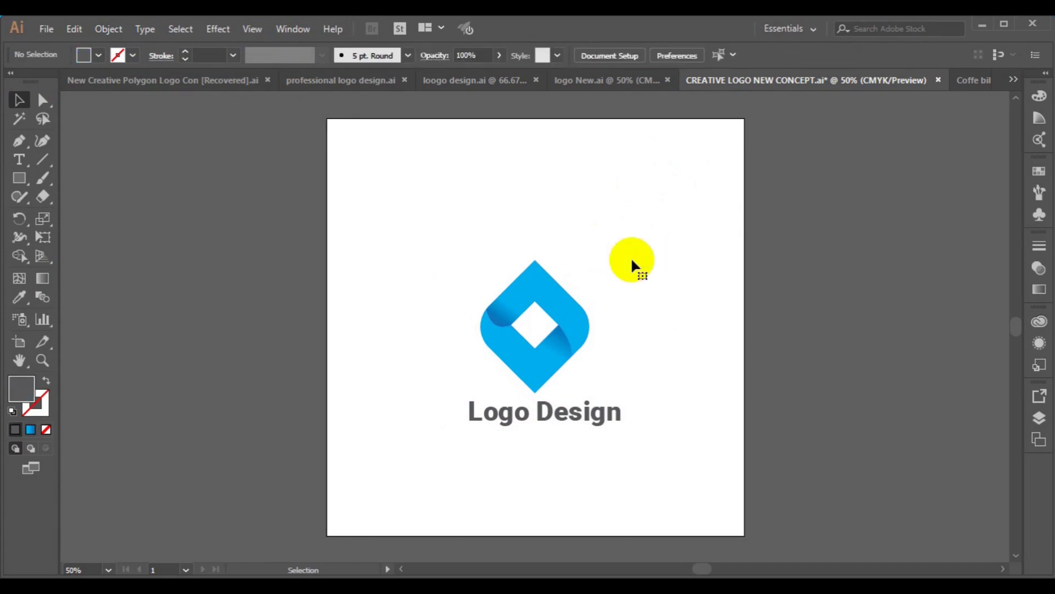
Center the new logo icon and its "Logo Design" text horizontally.
left_click(577, 357)
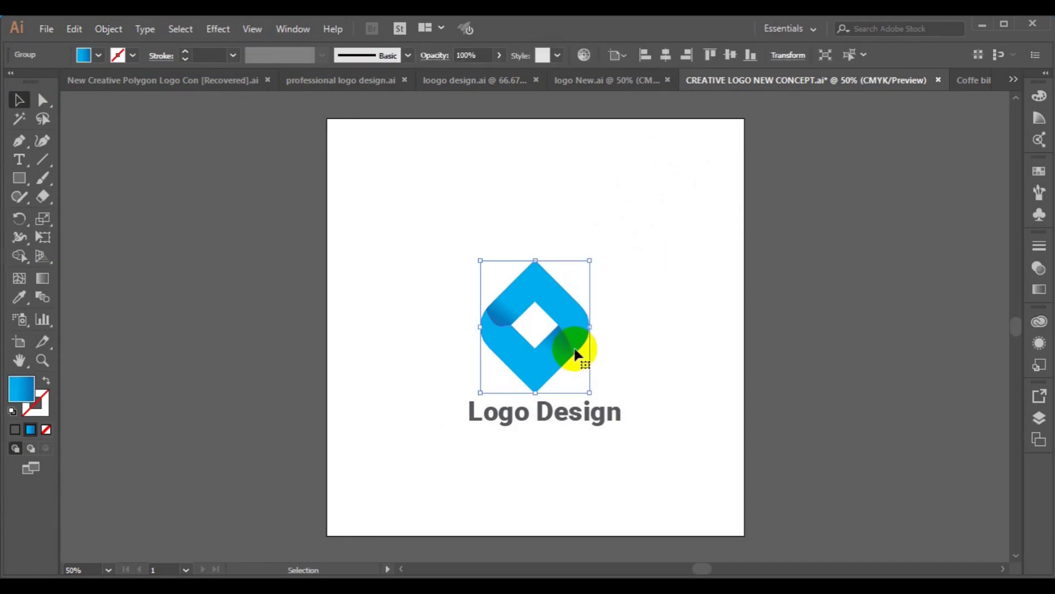
left_click(519, 422, "shift")
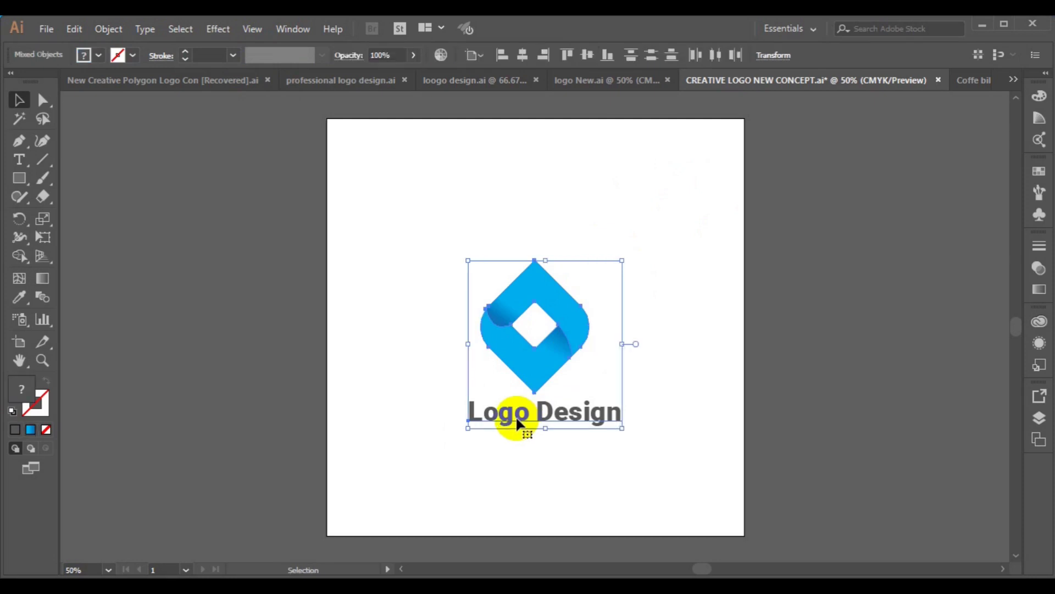
left_click(520, 62)
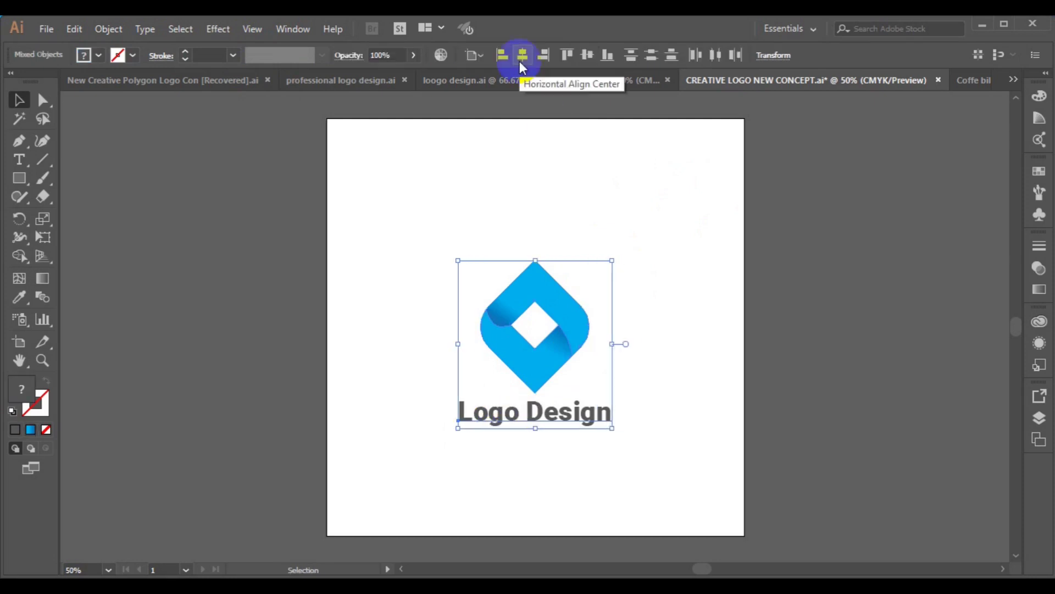
Group the logo icon with its text, center the group vertically on the artboard and deselect it.
left_click(110, 31)
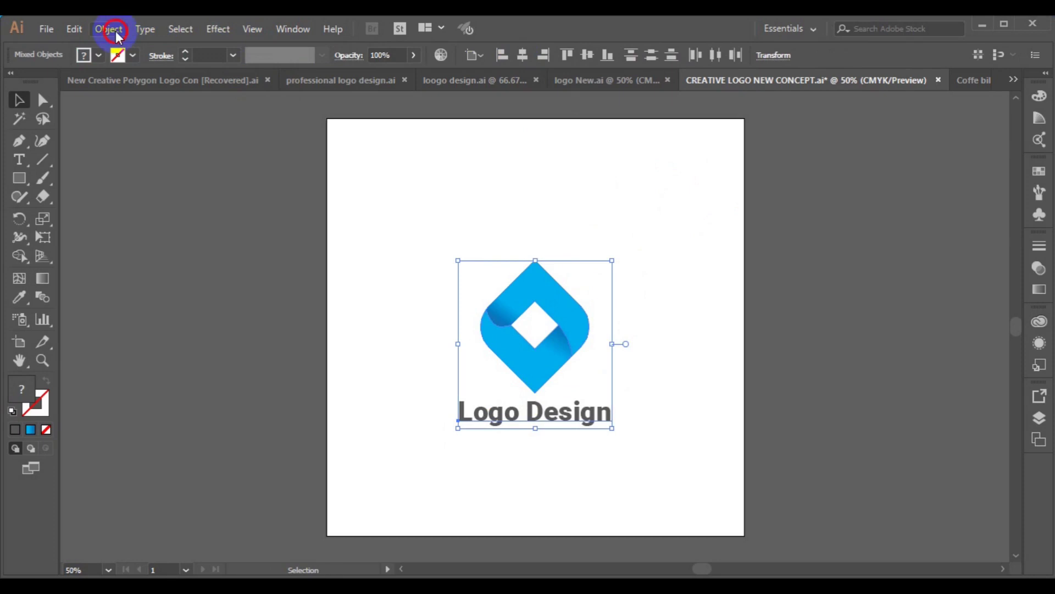
left_click(215, 70)
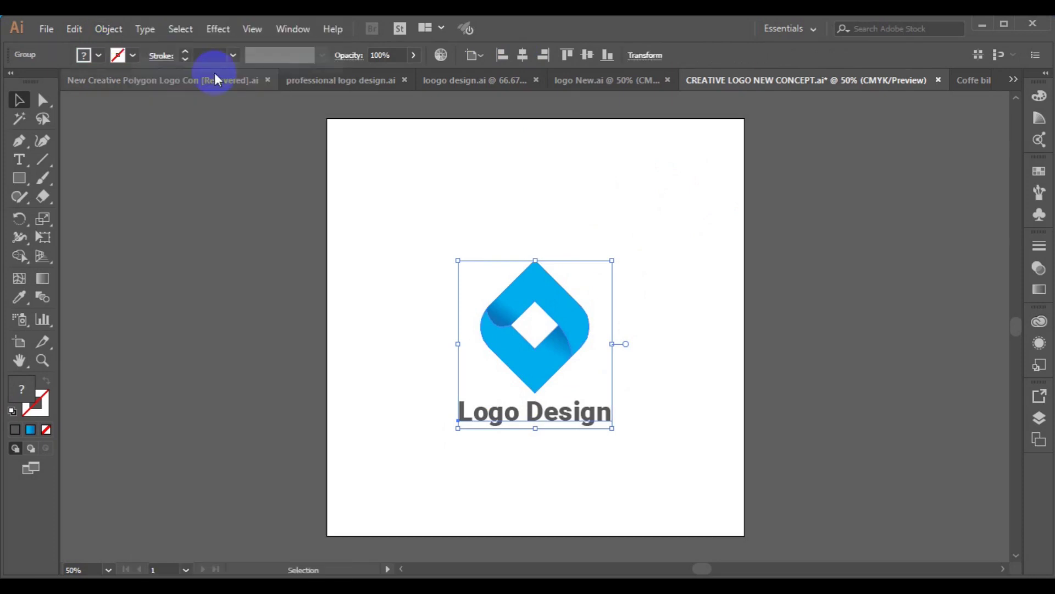
left_click(595, 55)
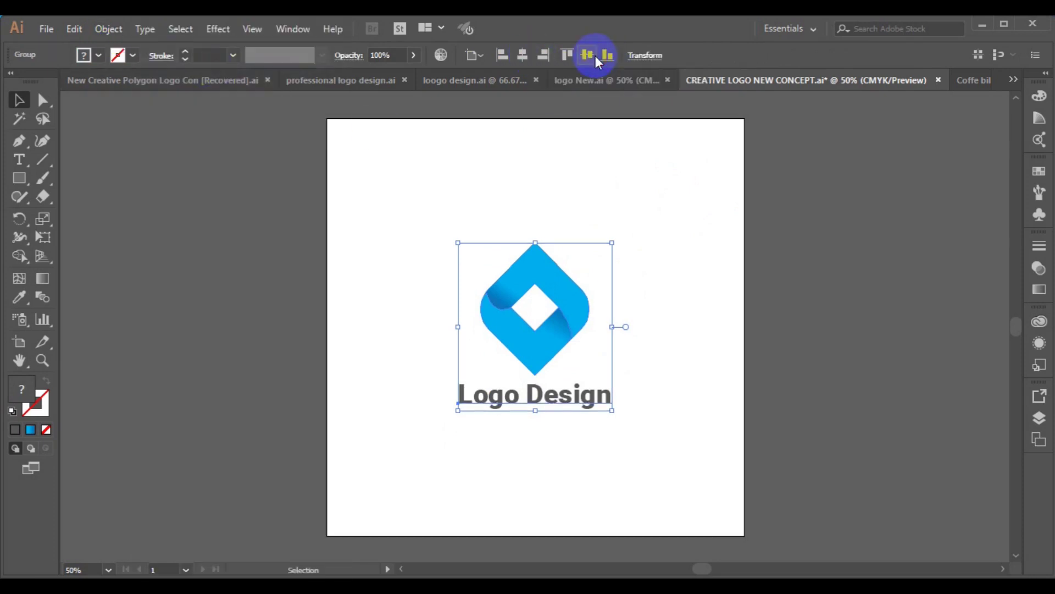
left_click(739, 233)
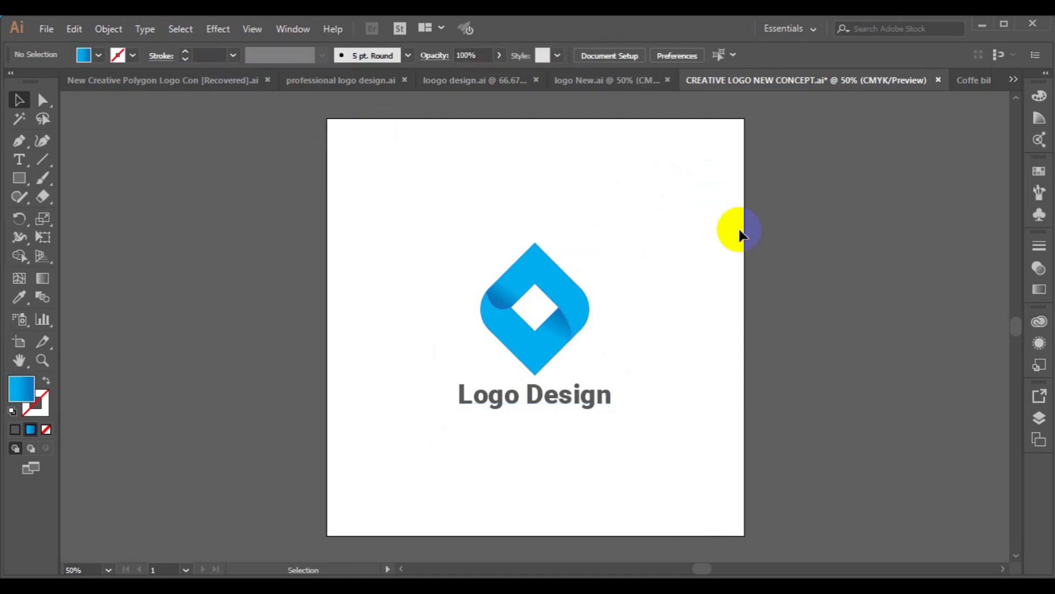